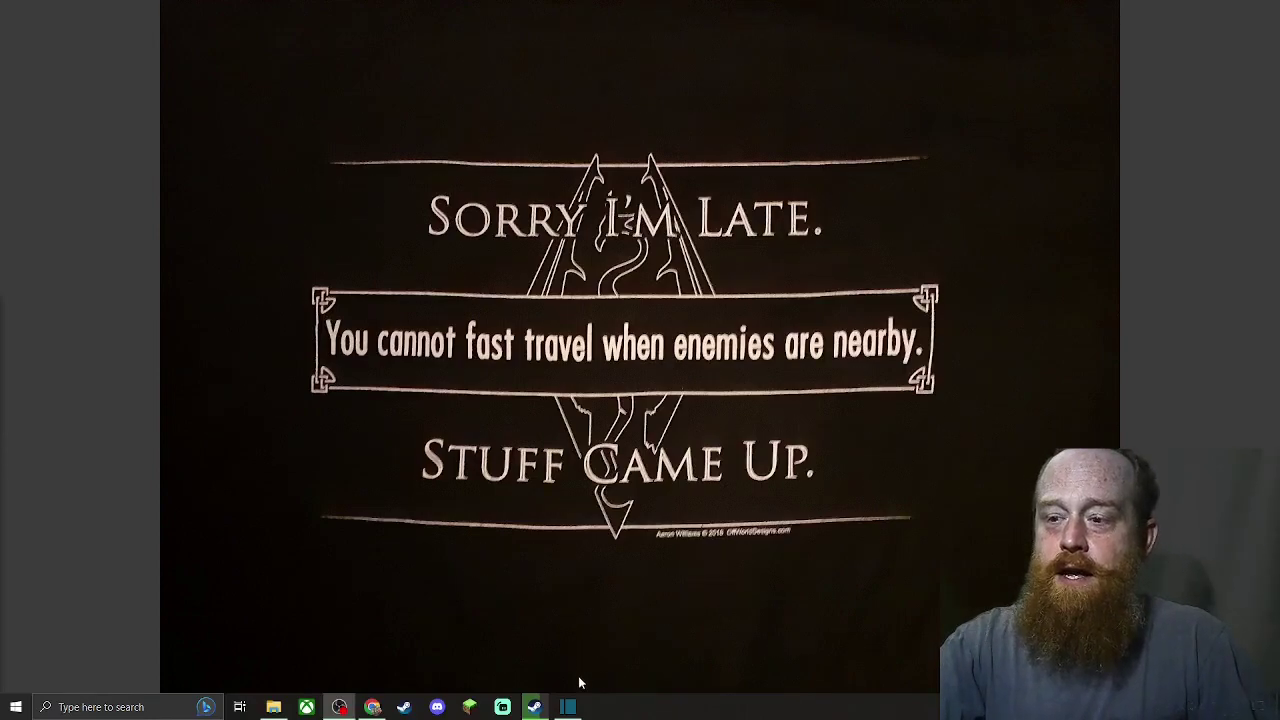
Switch to Shotcut and create a new project named YTS 15.1 with the automatic video mode
{"action": "left_click", "coordinate": [570, 707]}
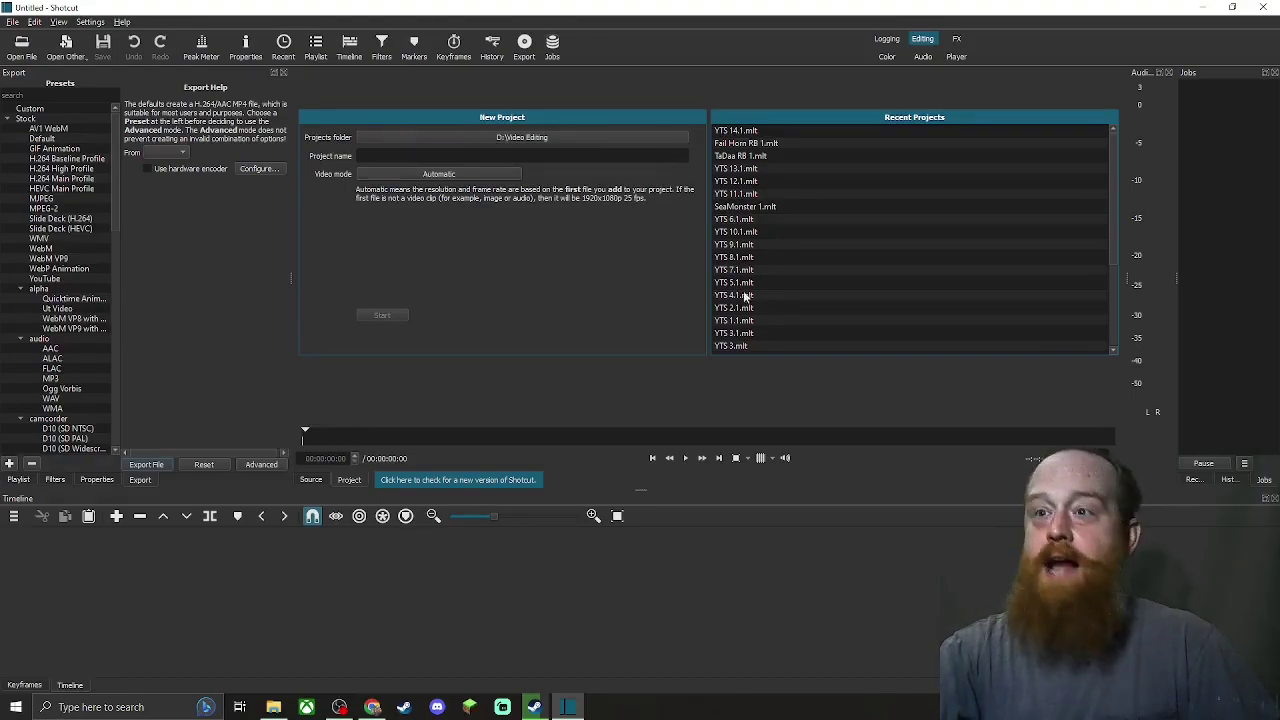
{"action": "left_click", "coordinate": [620, 156]}
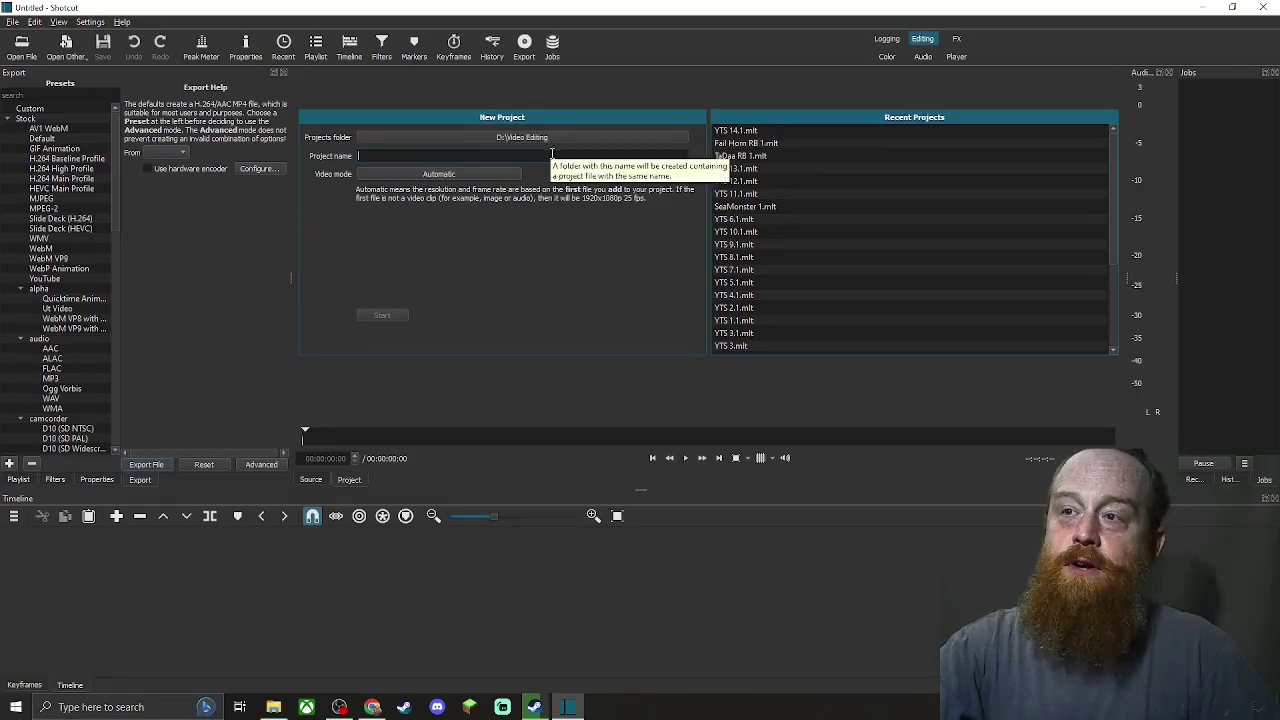
{"action": "type", "text": "YT"}
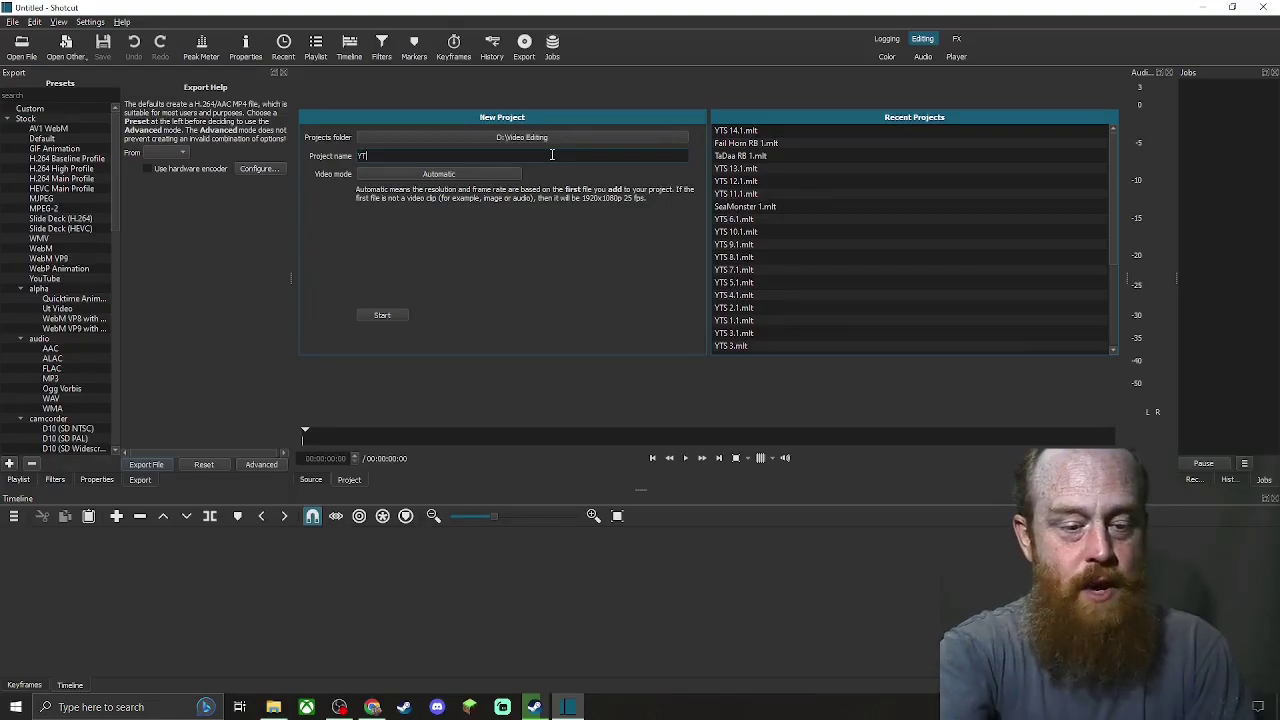
{"action": "type", "text": "S 15."}
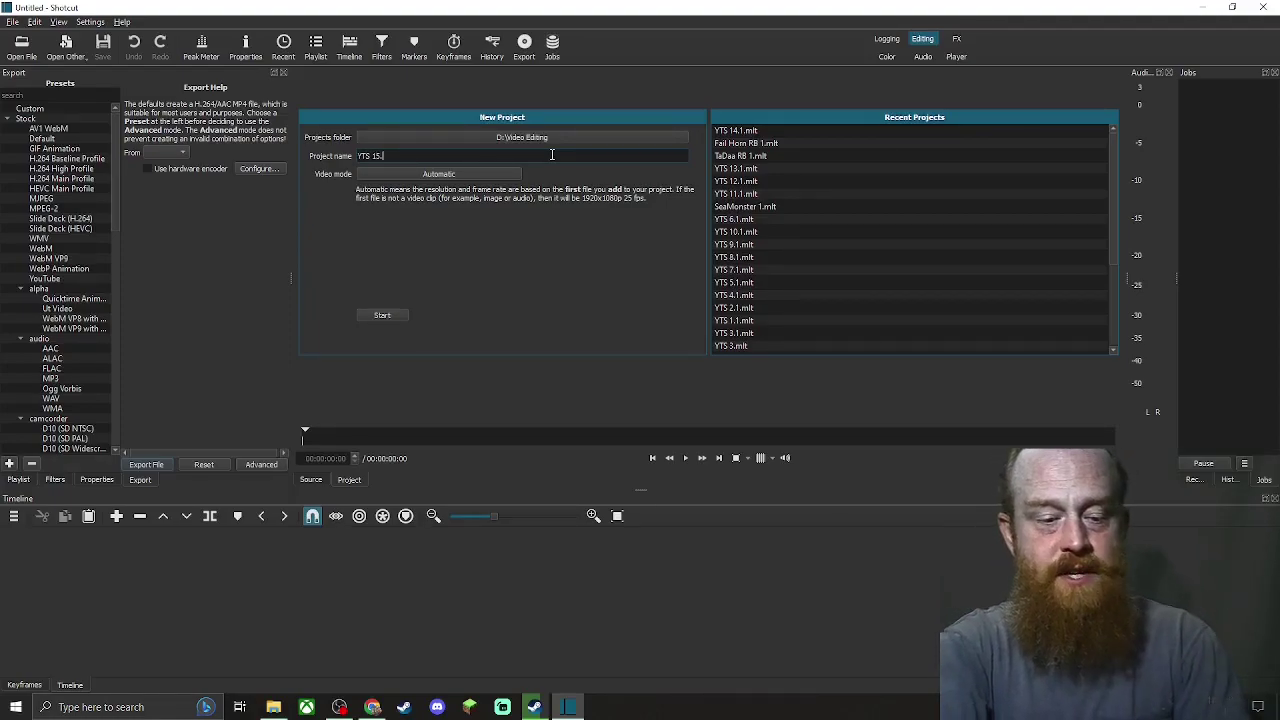
{"action": "type", "text": "1"}
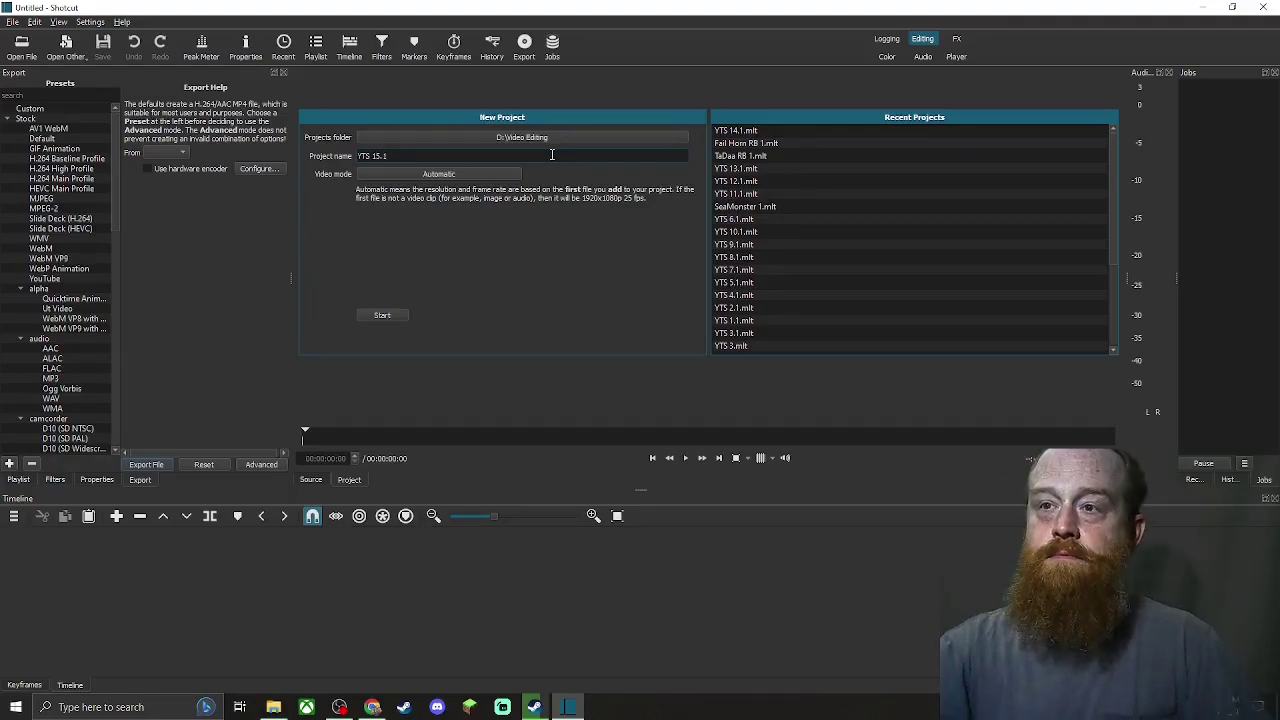
{"action": "left_click", "coordinate": [390, 317]}
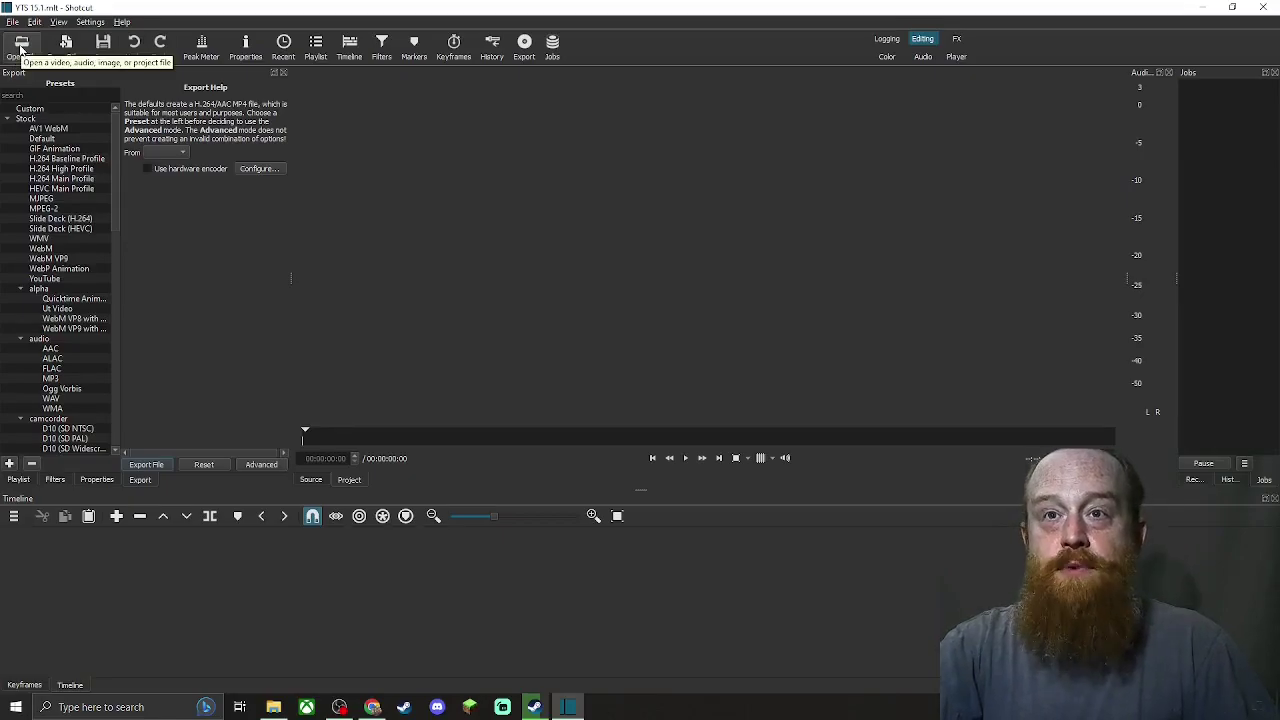
{"action": "left_click", "coordinate": [21, 47]}
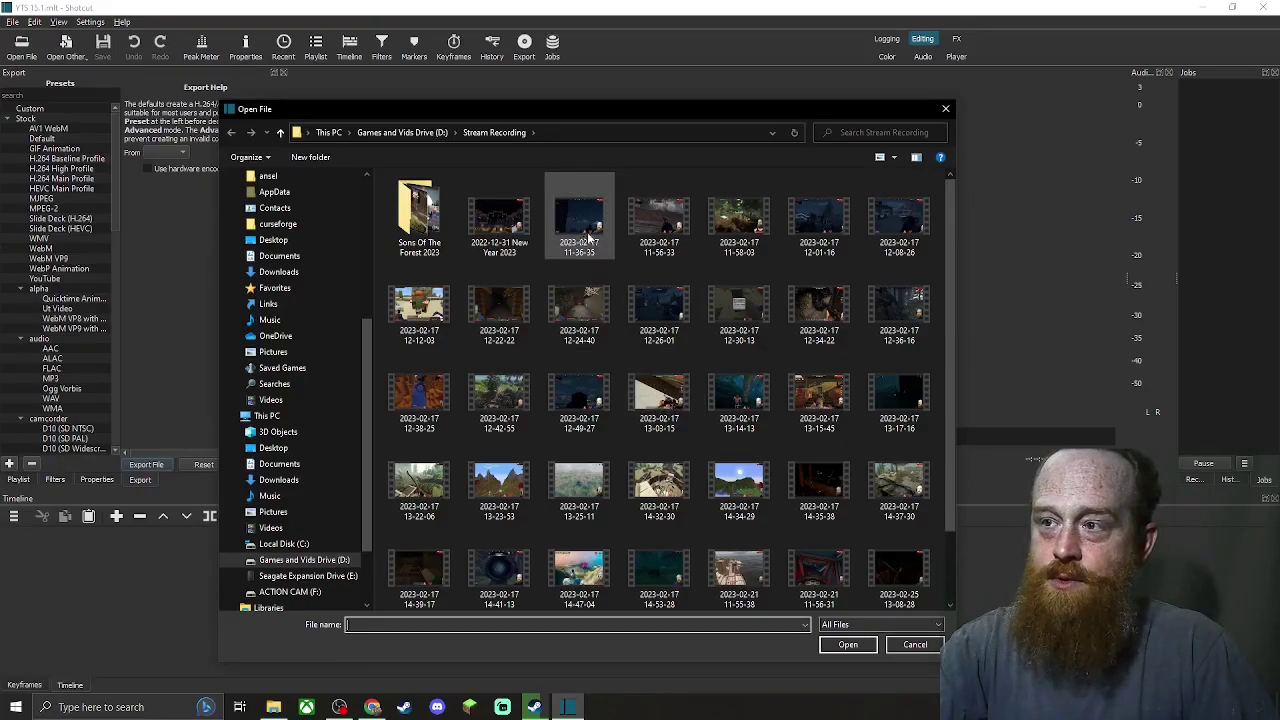
{"action": "double_click", "coordinate": [662, 218]}
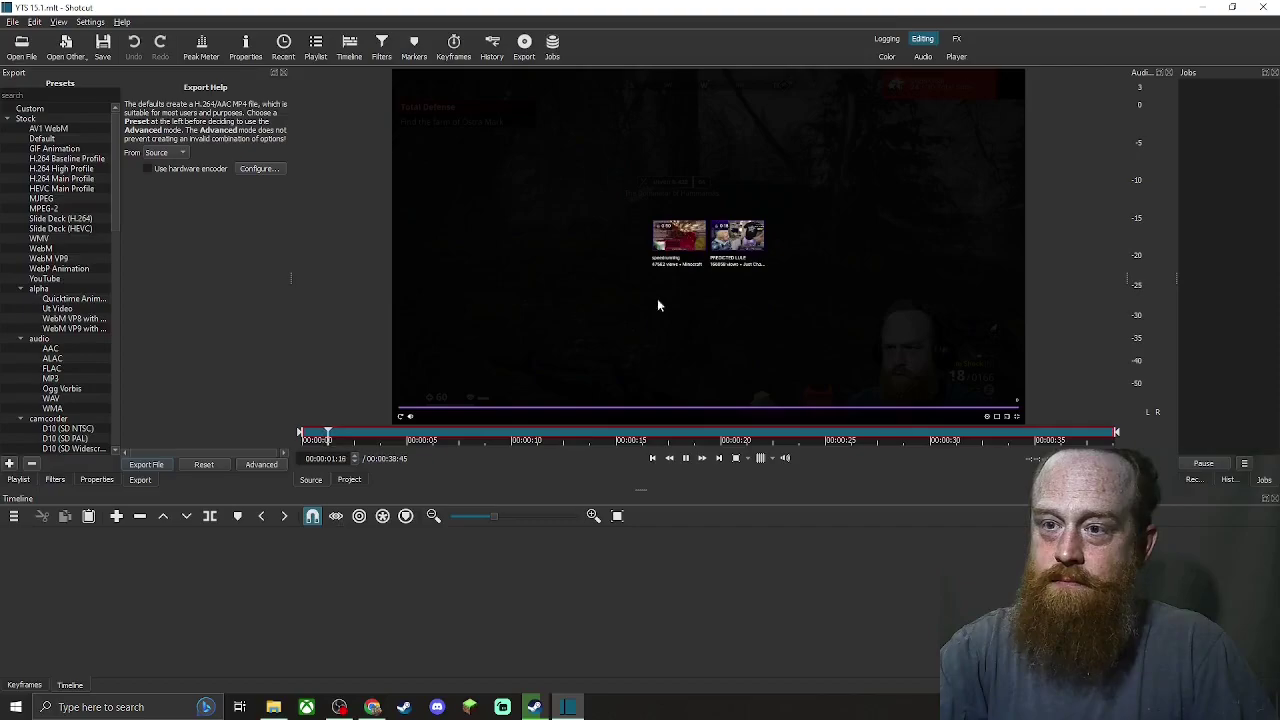
{"action": "left_click", "coordinate": [686, 458]}
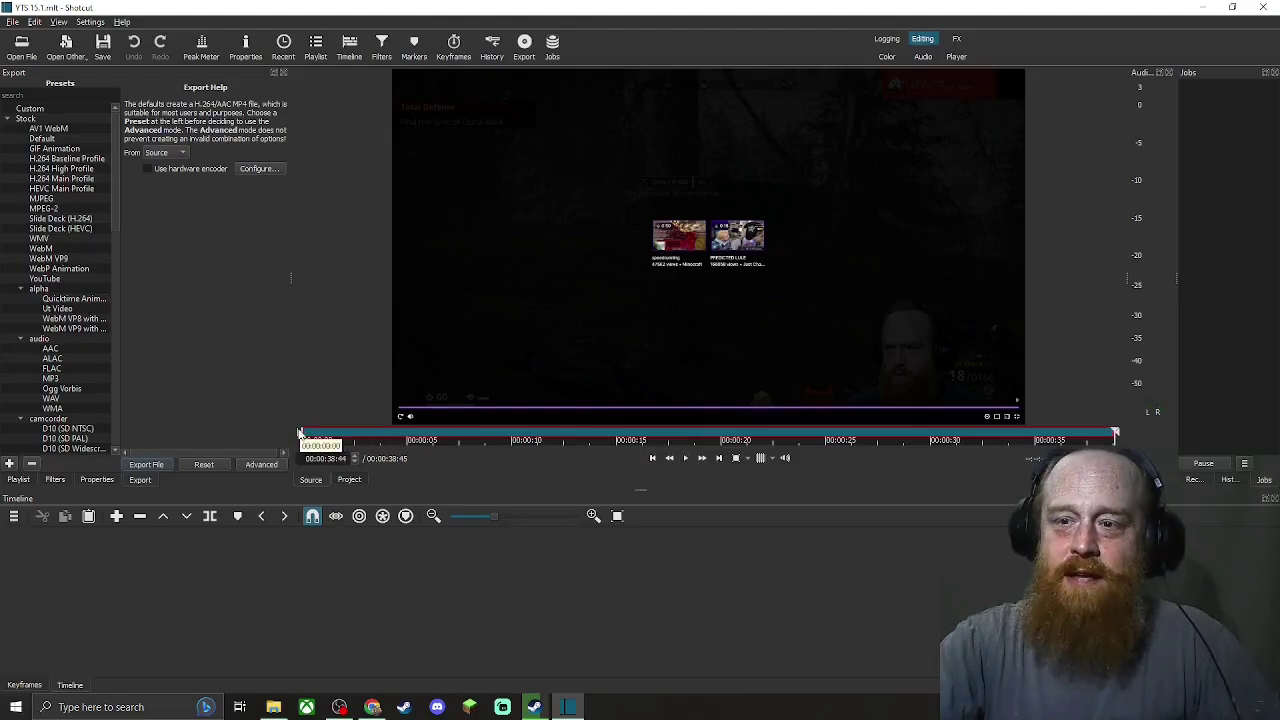
Trim the source clip to start at about 00:00:07:12 and end at about 00:00:34:12, and add it to the timeline
{"action": "left_click_drag", "start_coordinate": [300, 434], "coordinate": [453, 437]}
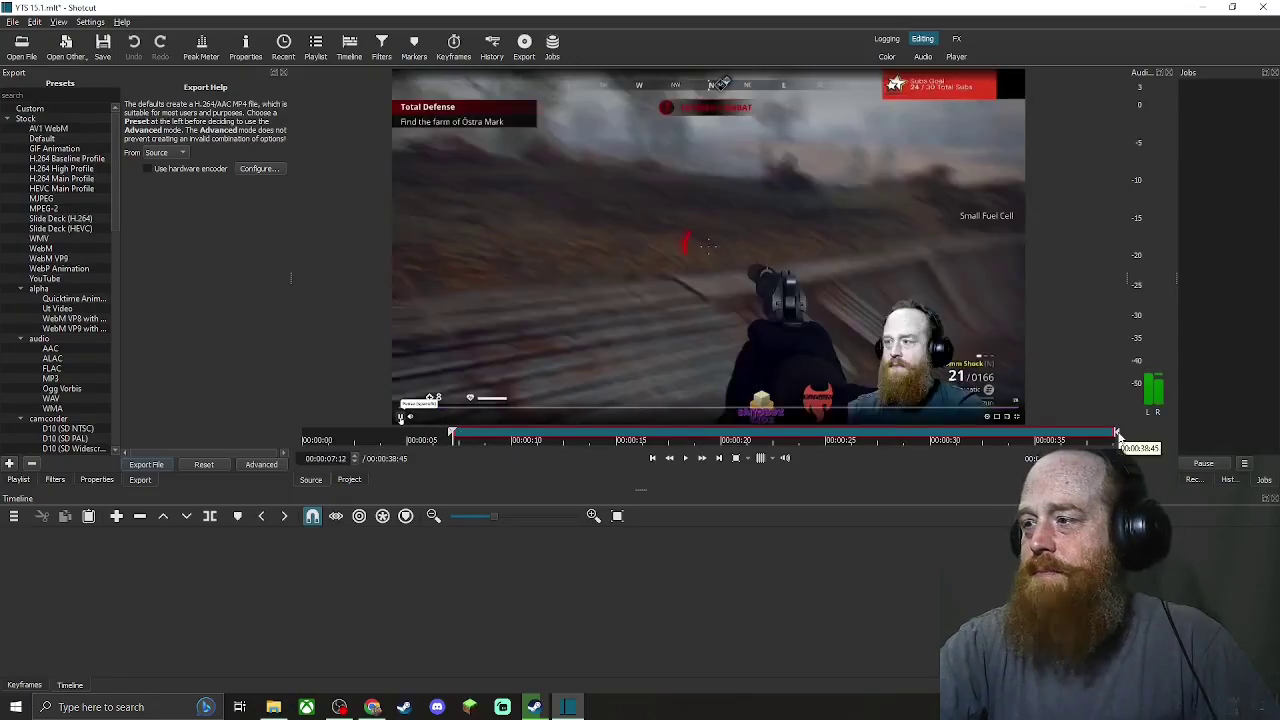
{"action": "left_click", "coordinate": [1118, 437]}
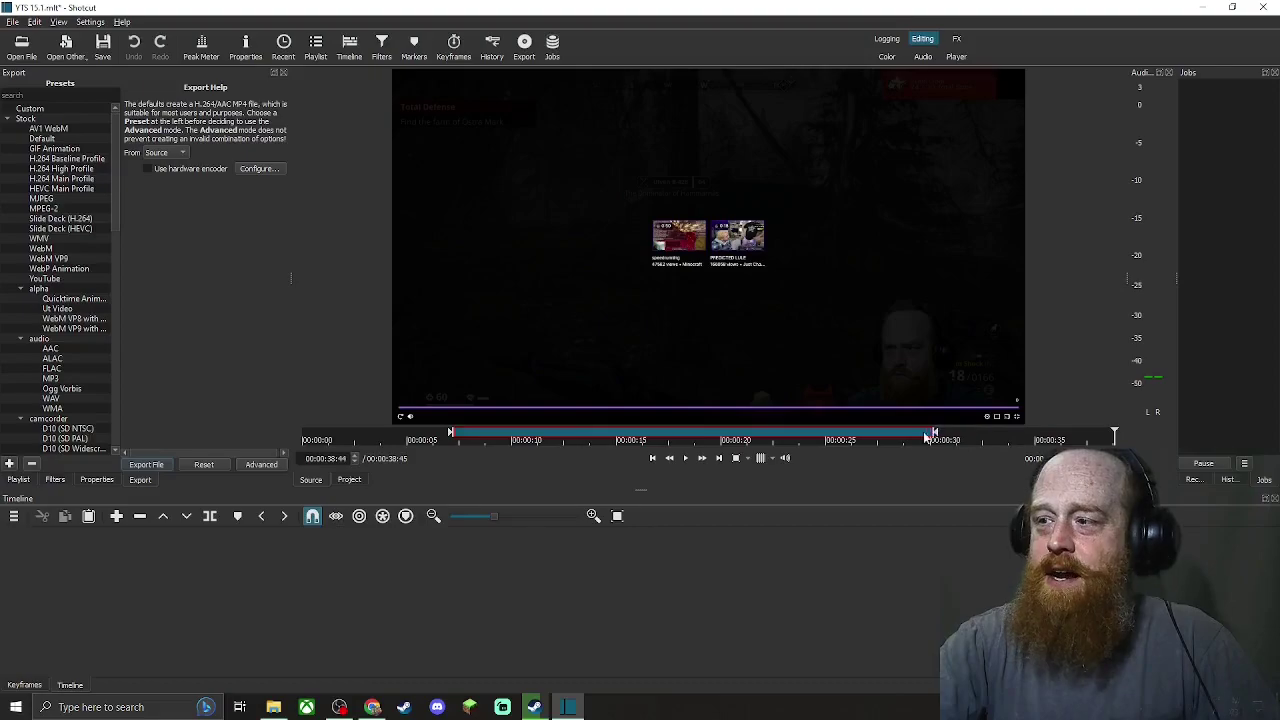
{"action": "left_click", "coordinate": [913, 437]}
{"action": "left_click_drag", "start_coordinate": [913, 437], "coordinate": [1020, 428]}
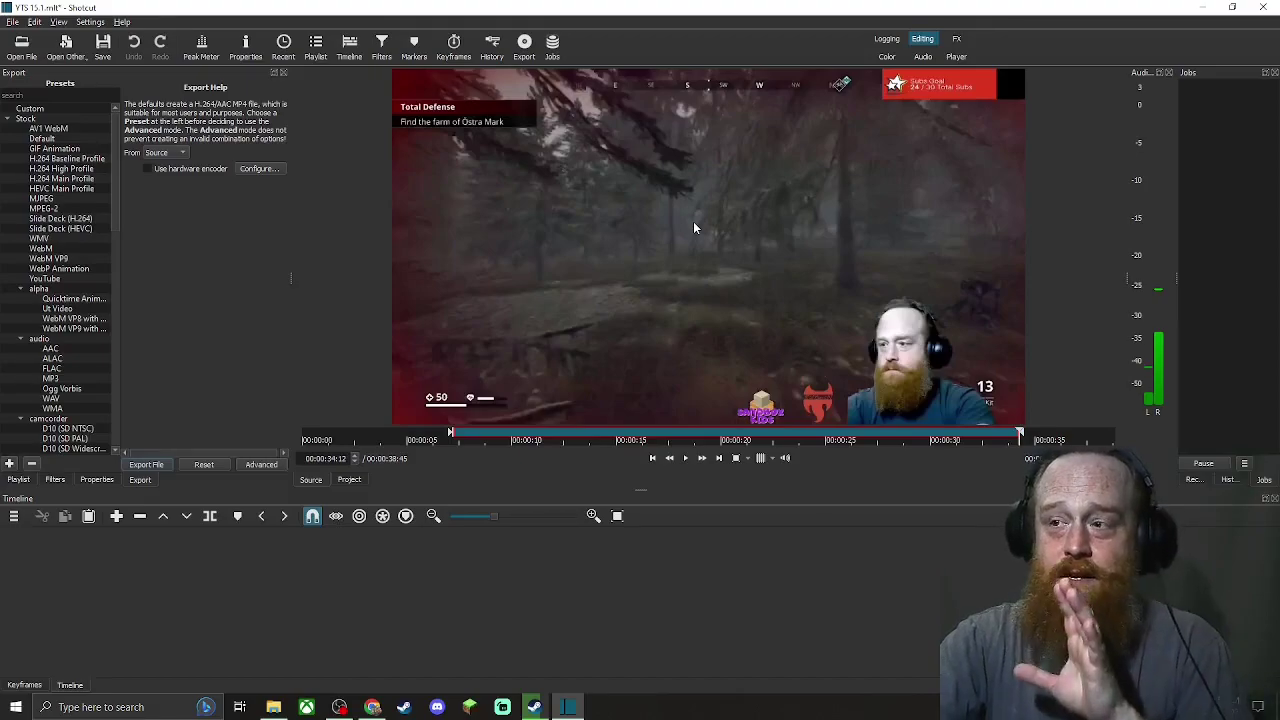
{"action": "left_click_drag", "start_coordinate": [691, 245], "coordinate": [543, 480]}
{"action": "left_click_drag", "start_coordinate": [438, 568], "coordinate": [438, 568]}
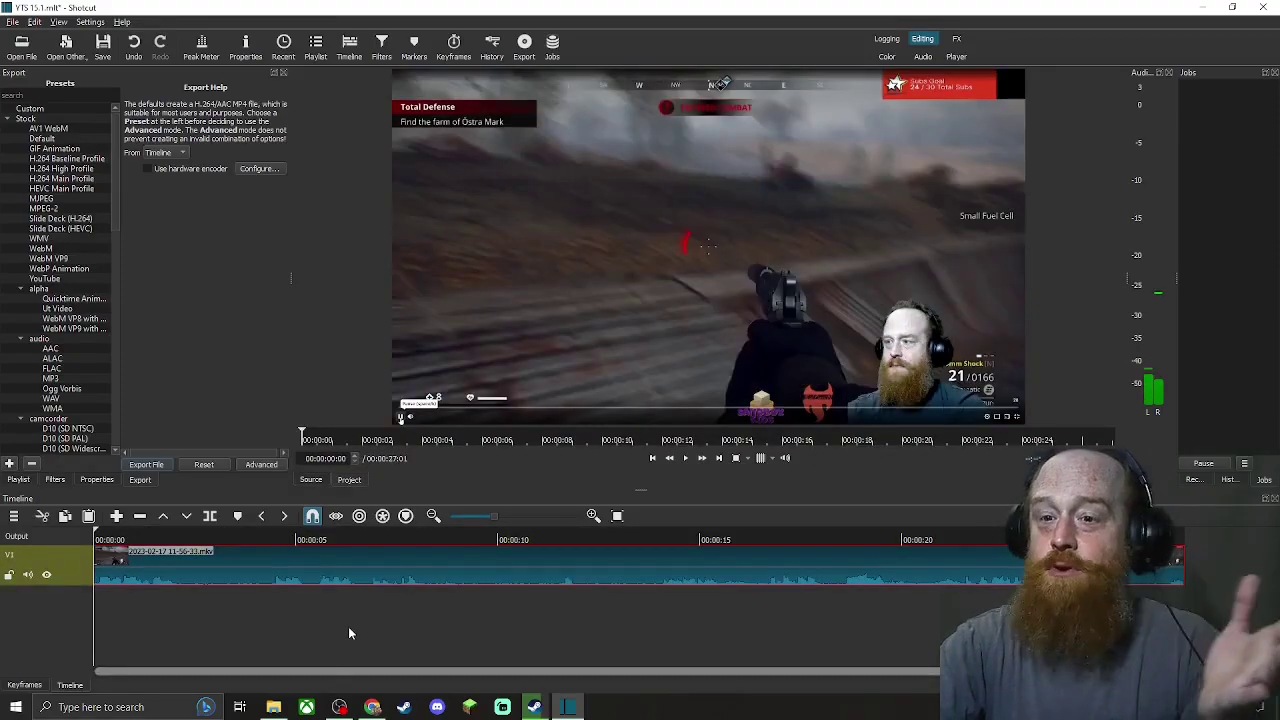
Find the end of the usable footage on the timeline and split the clip at 00:00:24:55
{"action": "left_click", "coordinate": [349, 633]}
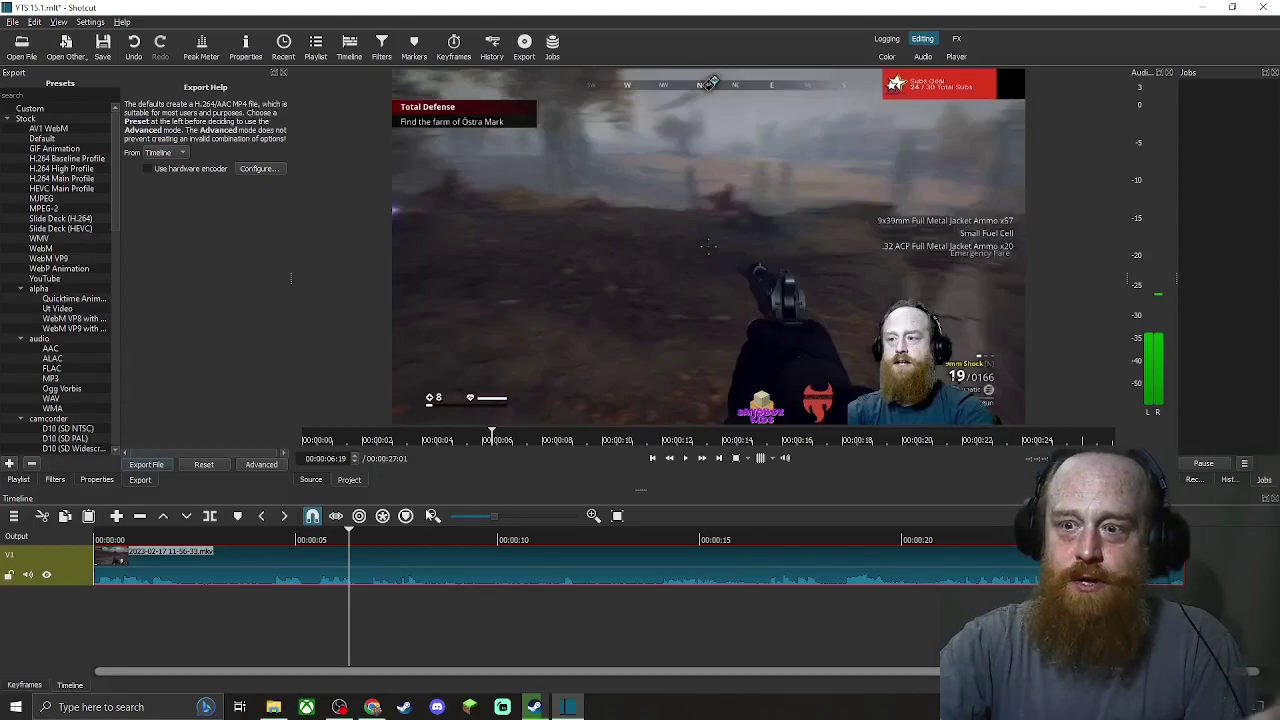
{"action": "left_click", "coordinate": [852, 630]}
{"action": "left_click", "coordinate": [898, 622]}
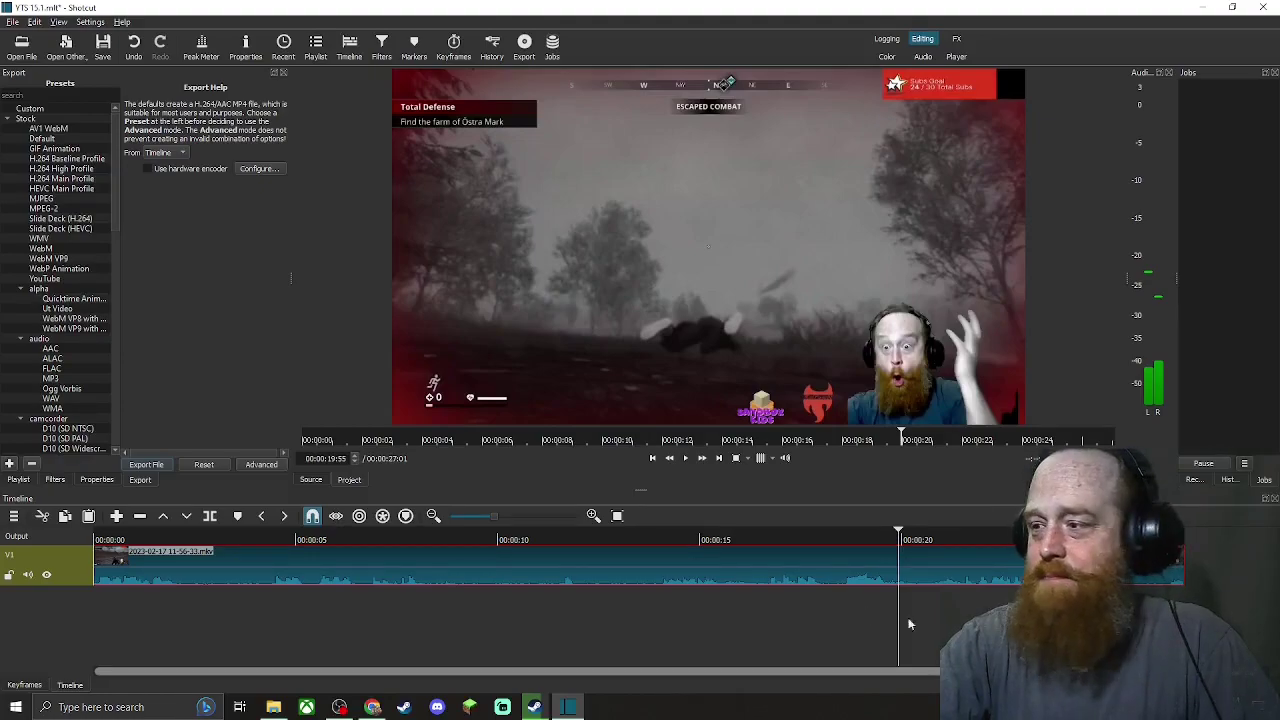
{"action": "left_click", "coordinate": [1060, 600]}
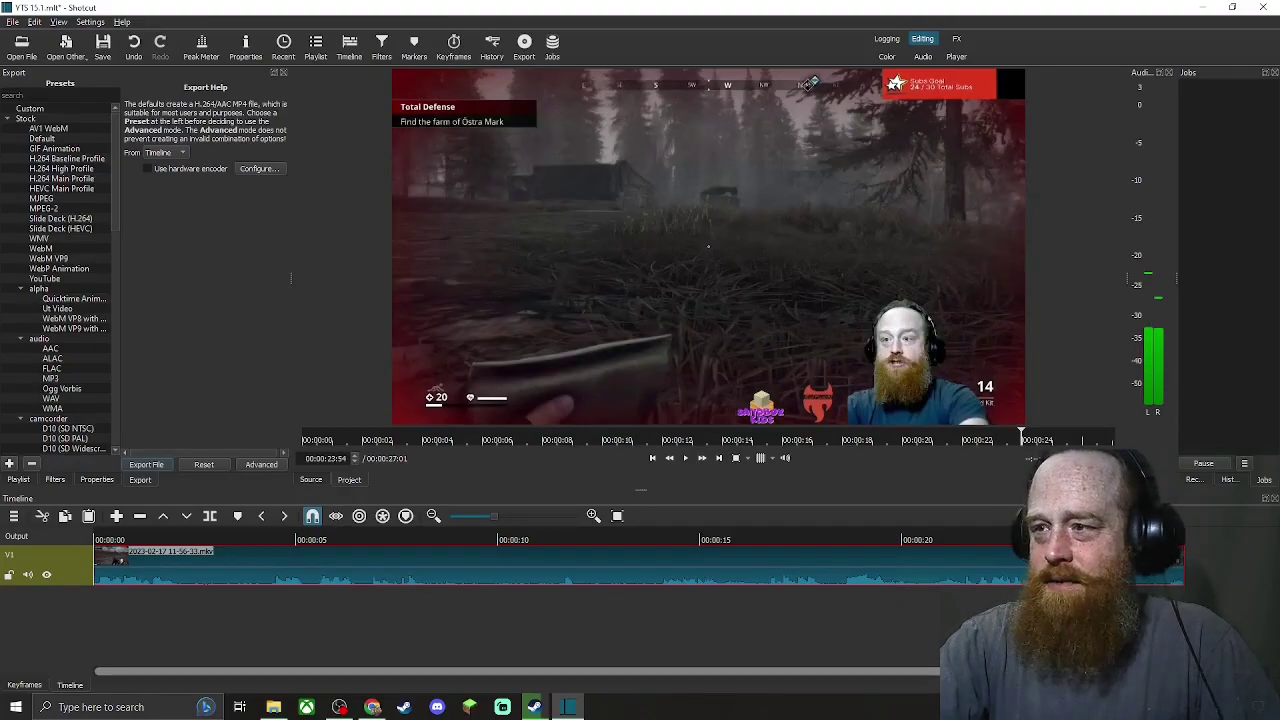
{"action": "left_click", "coordinate": [997, 560]}
{"action": "key", "text": "space"}
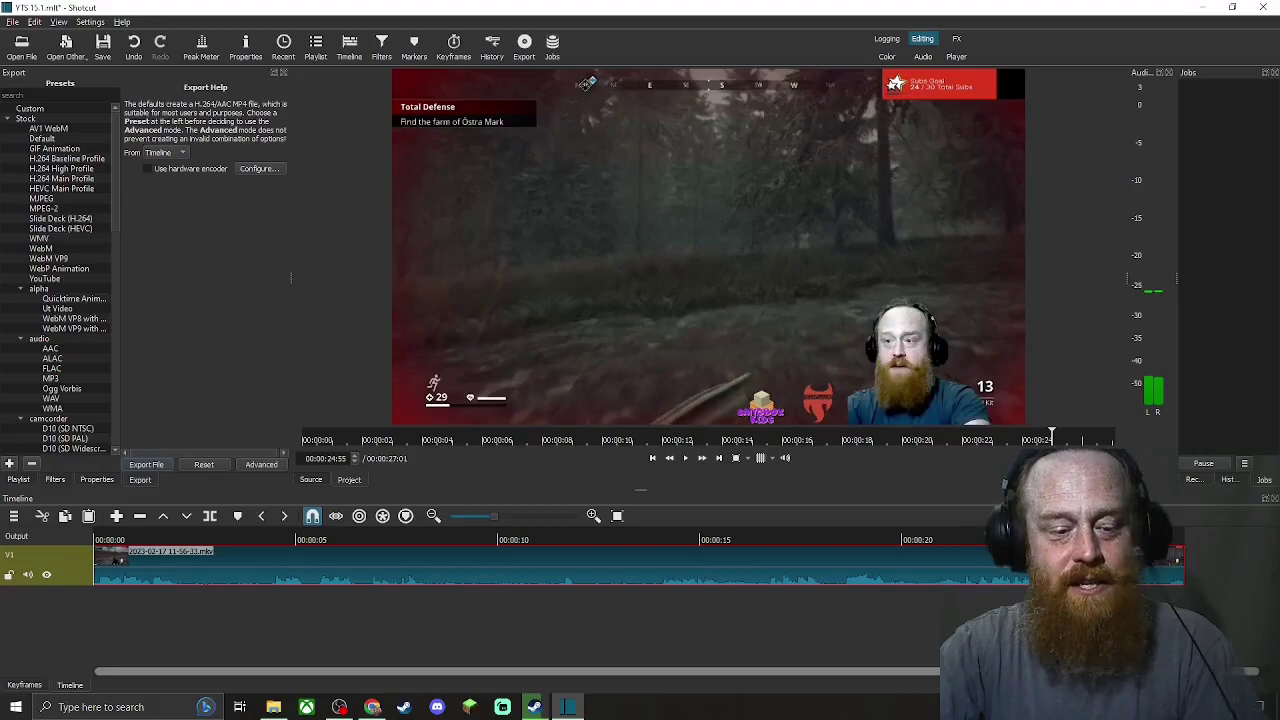
{"action": "left_click", "coordinate": [73, 579]}
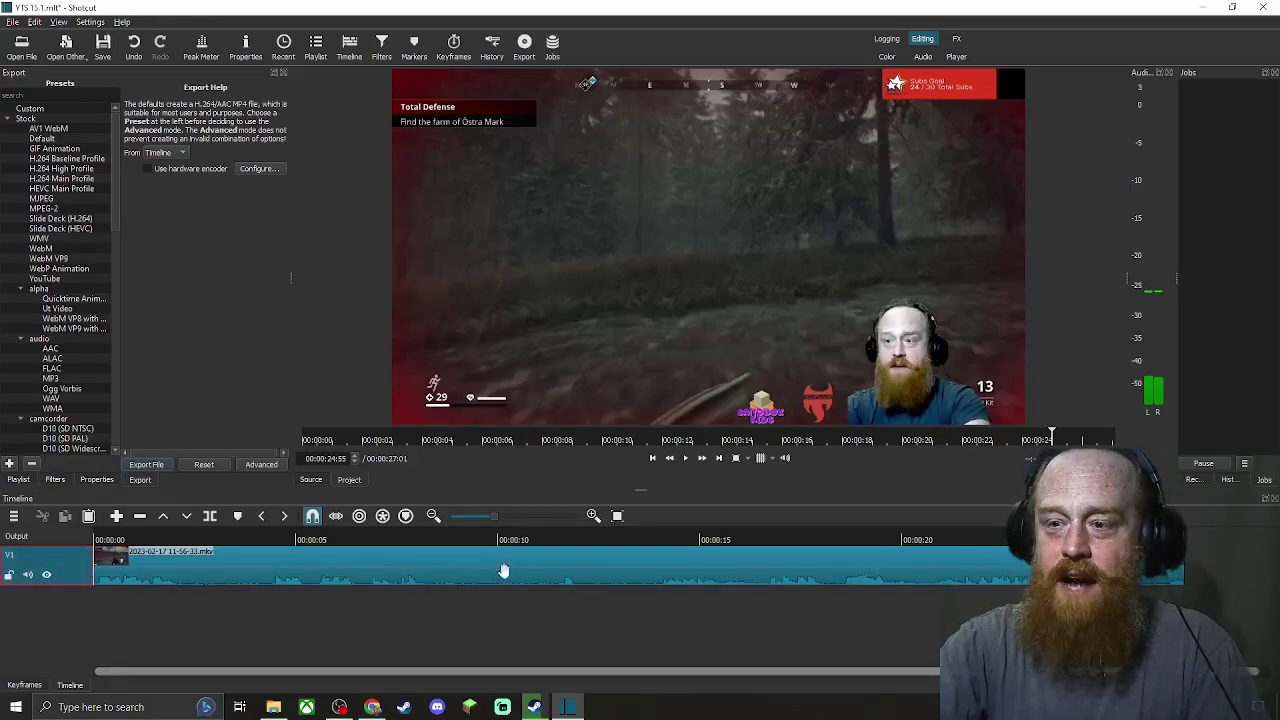
{"action": "left_click", "coordinate": [893, 574]}
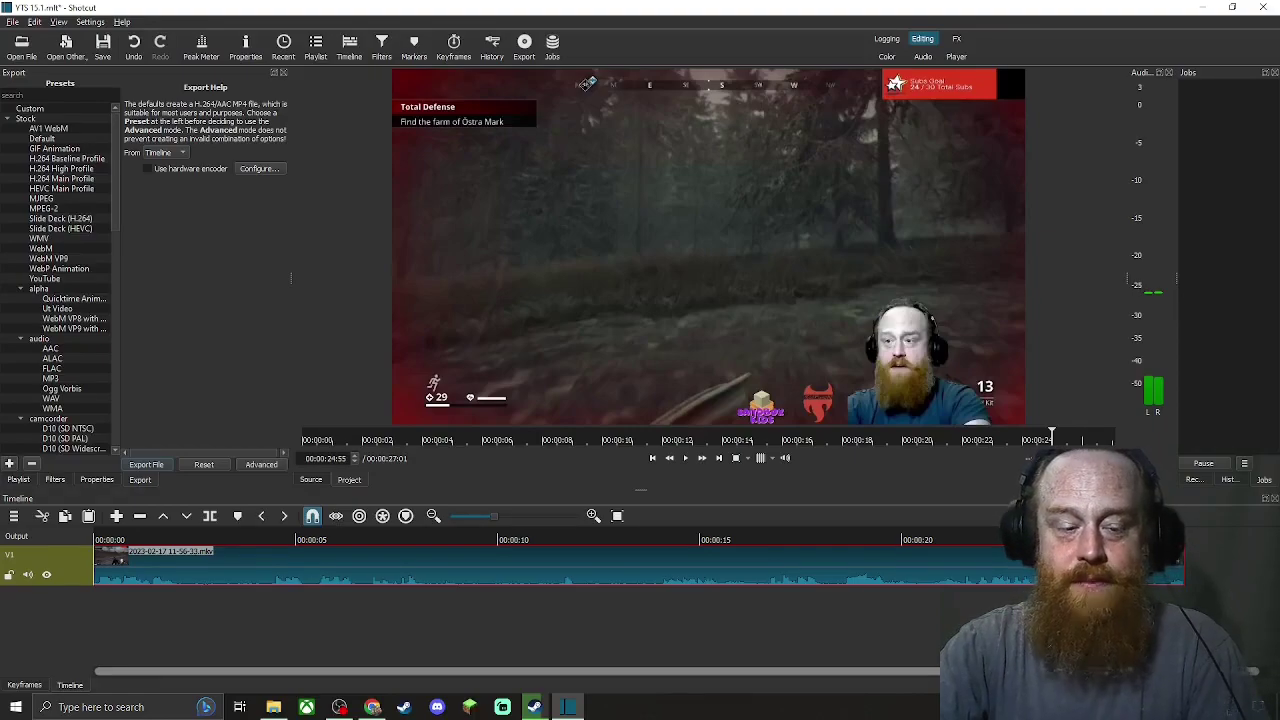
{"action": "key", "text": "s"}
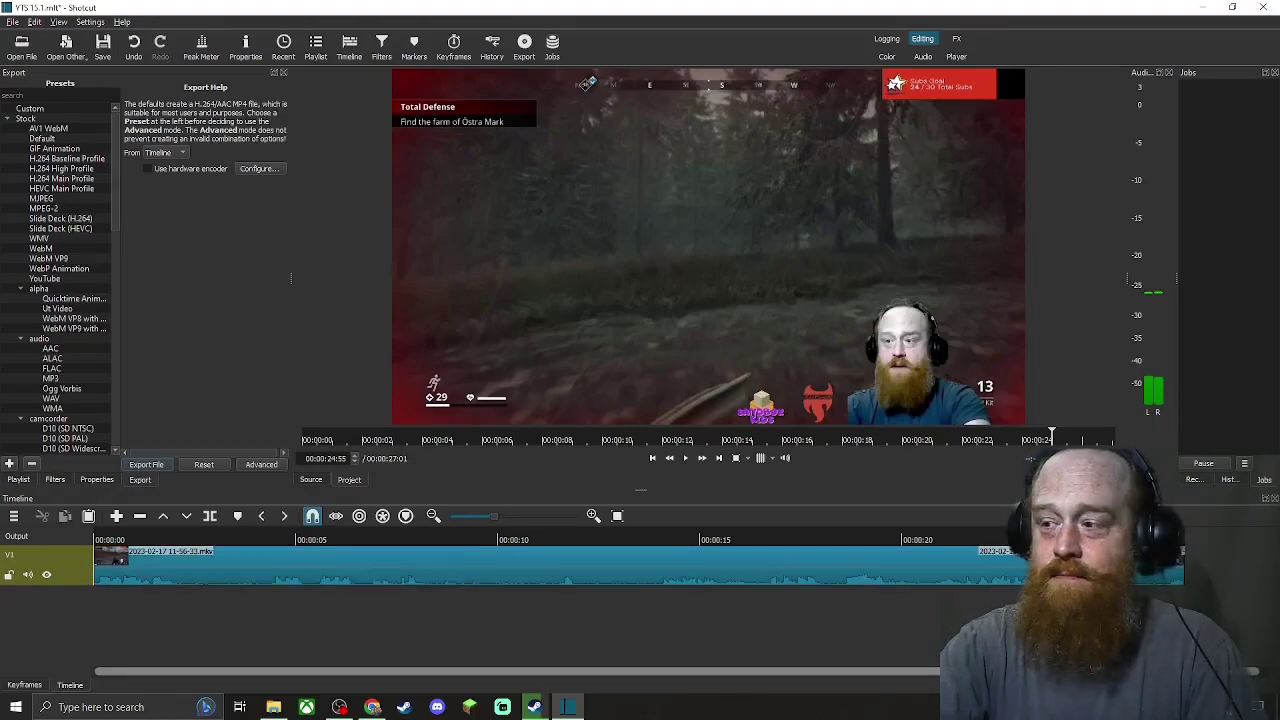
Delete the short segment after the split at the end of the V1 track
{"action": "left_click", "coordinate": [1030, 540]}
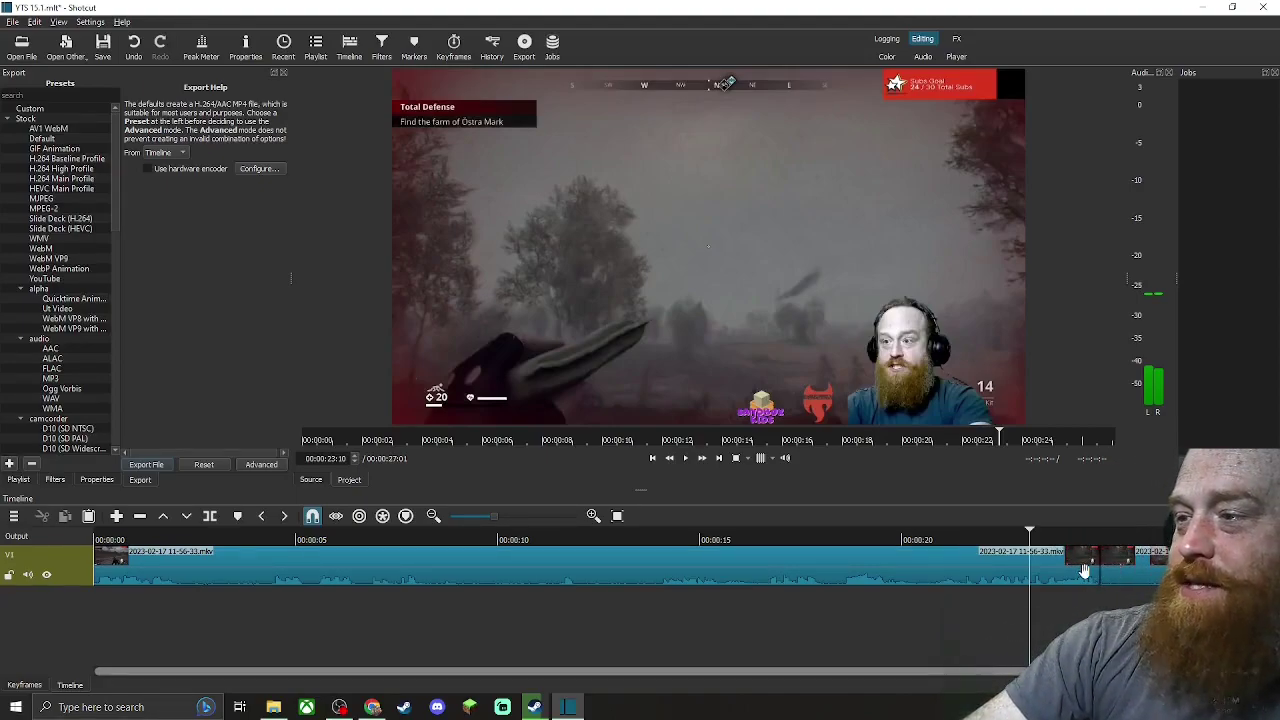
{"action": "left_click", "coordinate": [1132, 576]}
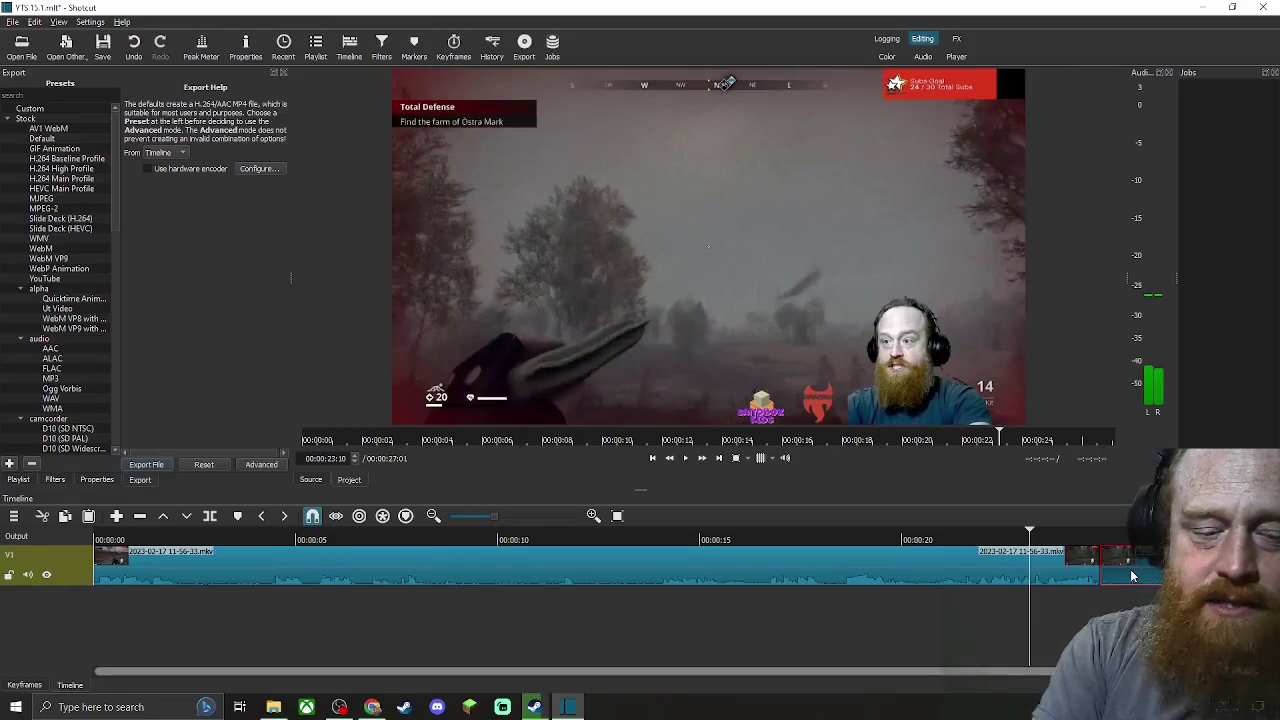
{"action": "key", "text": "Delete"}
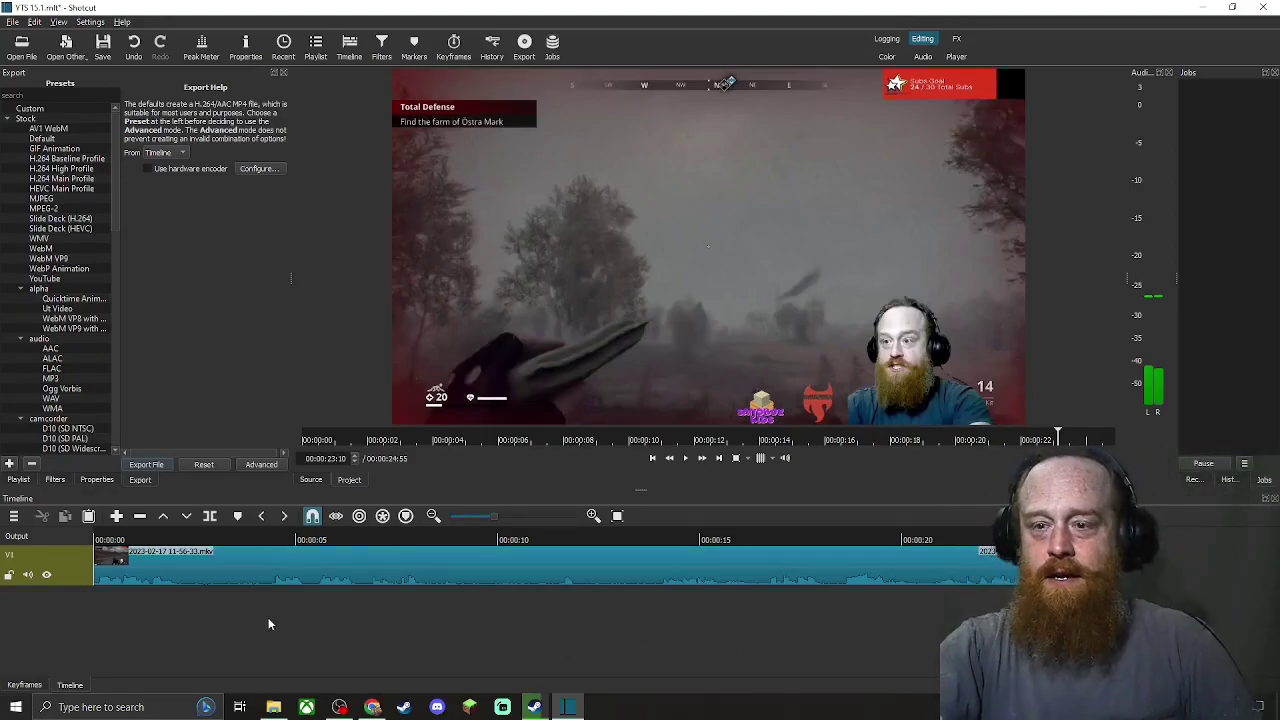
Scrub and play through the timeline clip to examine where its beginning should be cut
{"action": "left_click", "coordinate": [239, 622]}
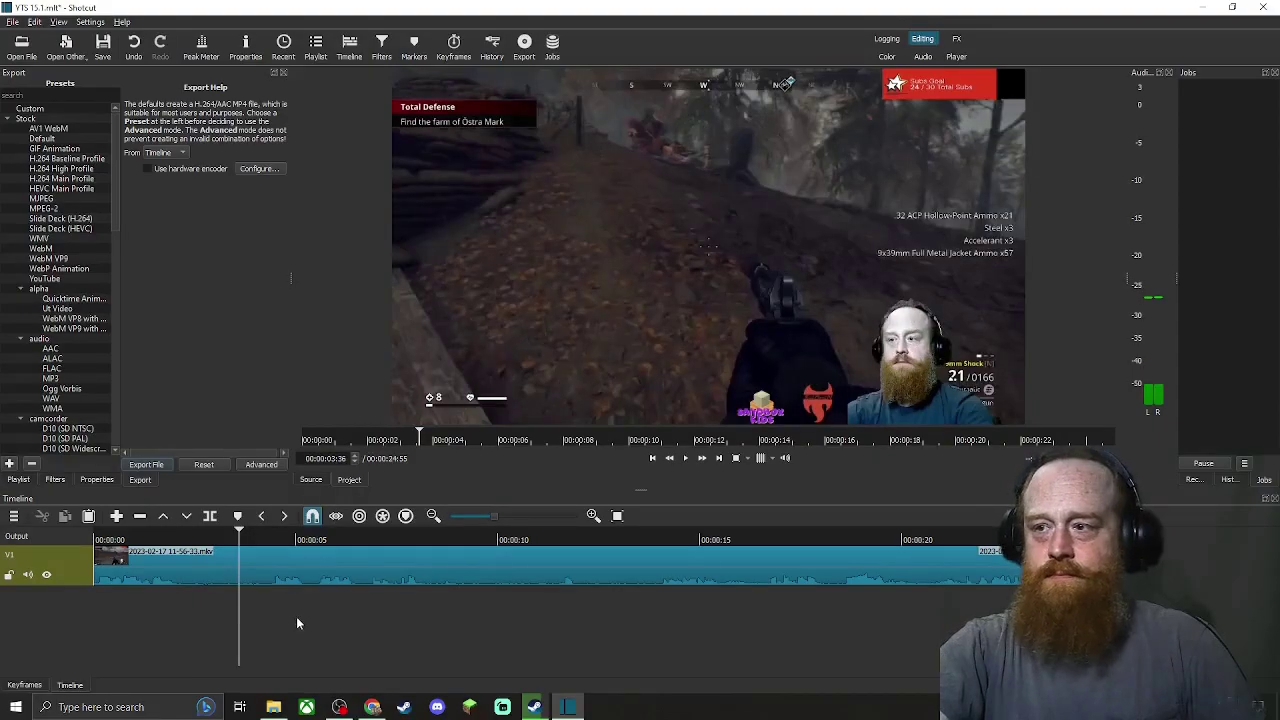
{"action": "left_click", "coordinate": [297, 617]}
{"action": "left_click_drag", "start_coordinate": [322, 620], "coordinate": [417, 616]}
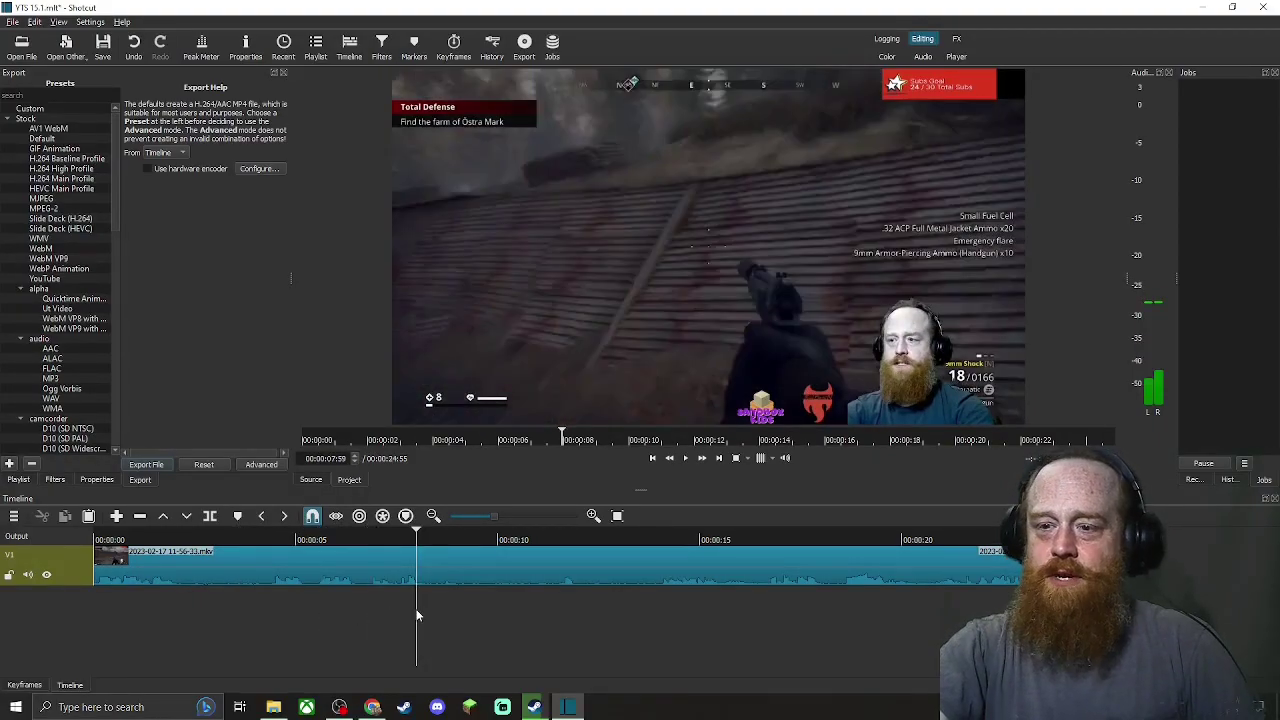
{"action": "left_click", "coordinate": [476, 618]}
{"action": "left_click", "coordinate": [537, 614]}
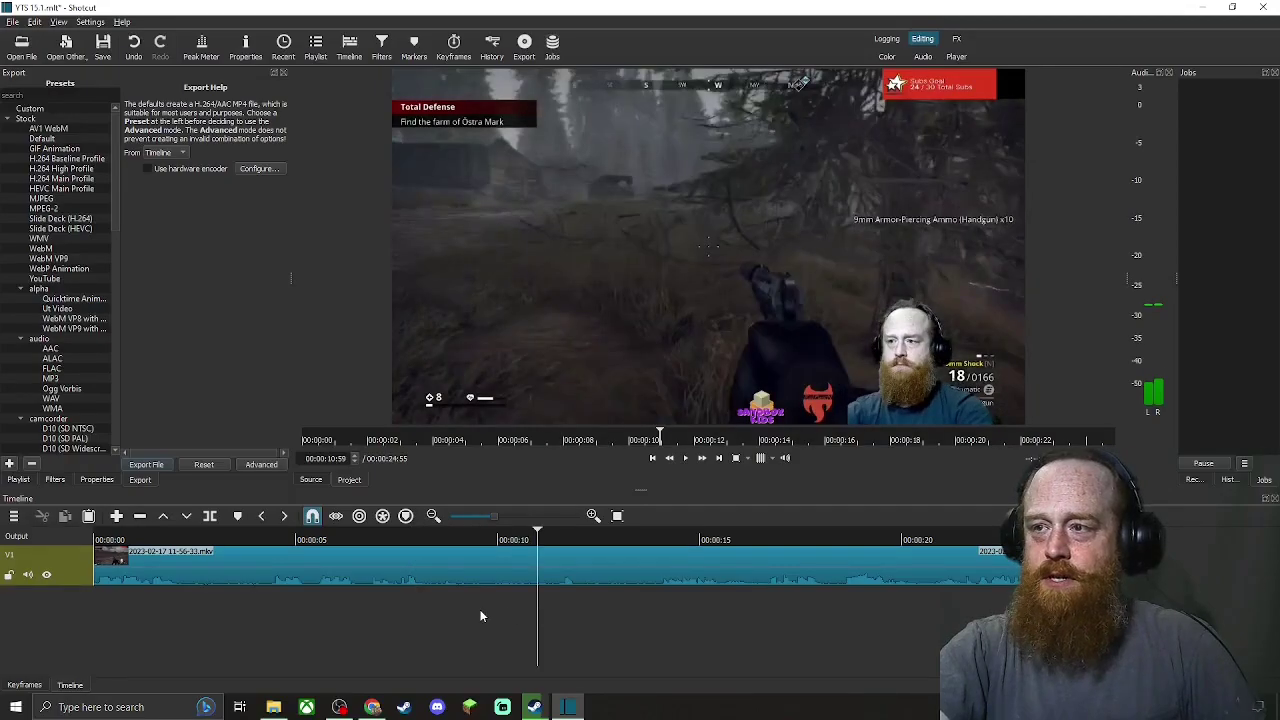
{"action": "left_click", "coordinate": [362, 618]}
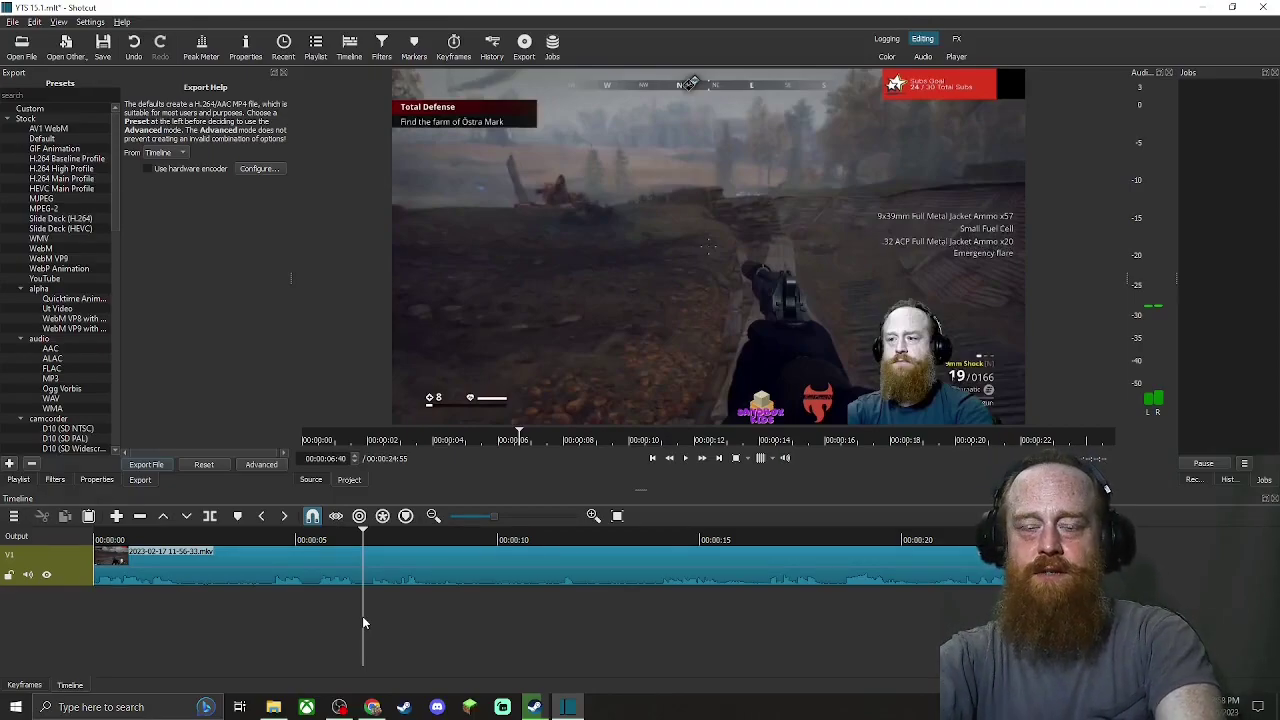
{"action": "key", "text": "space"}
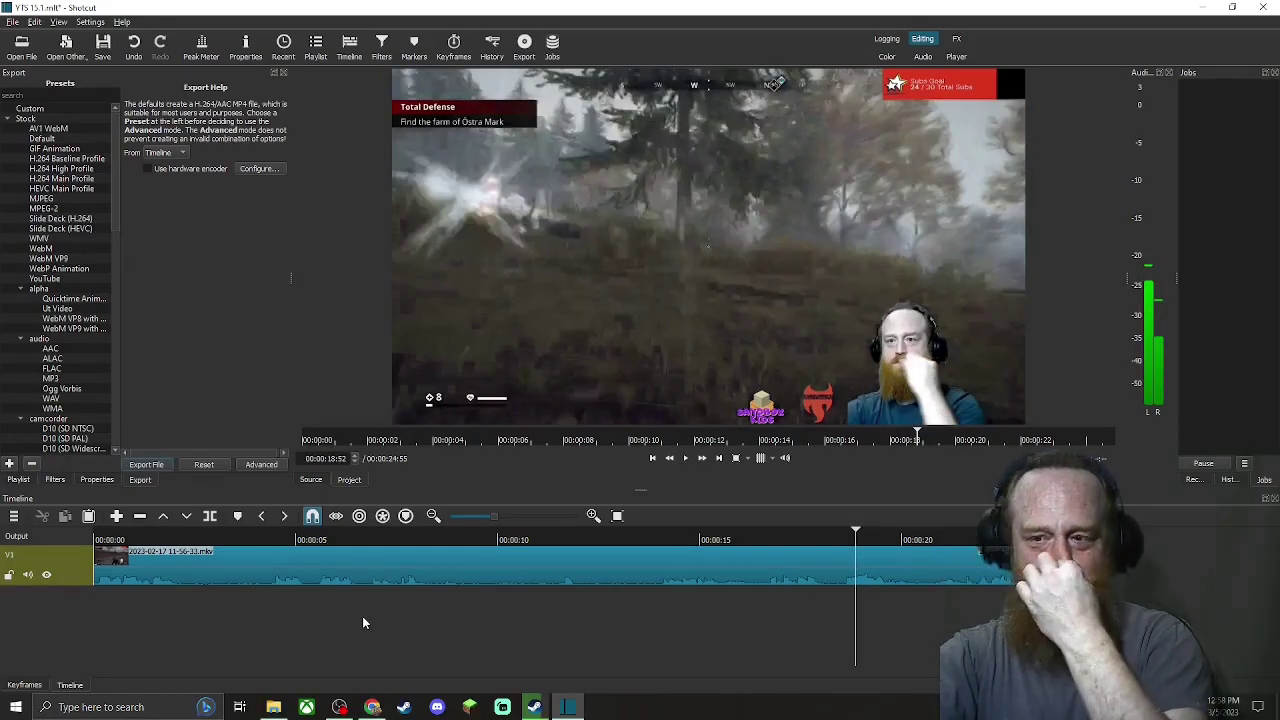
{"action": "left_click", "coordinate": [363, 618]}
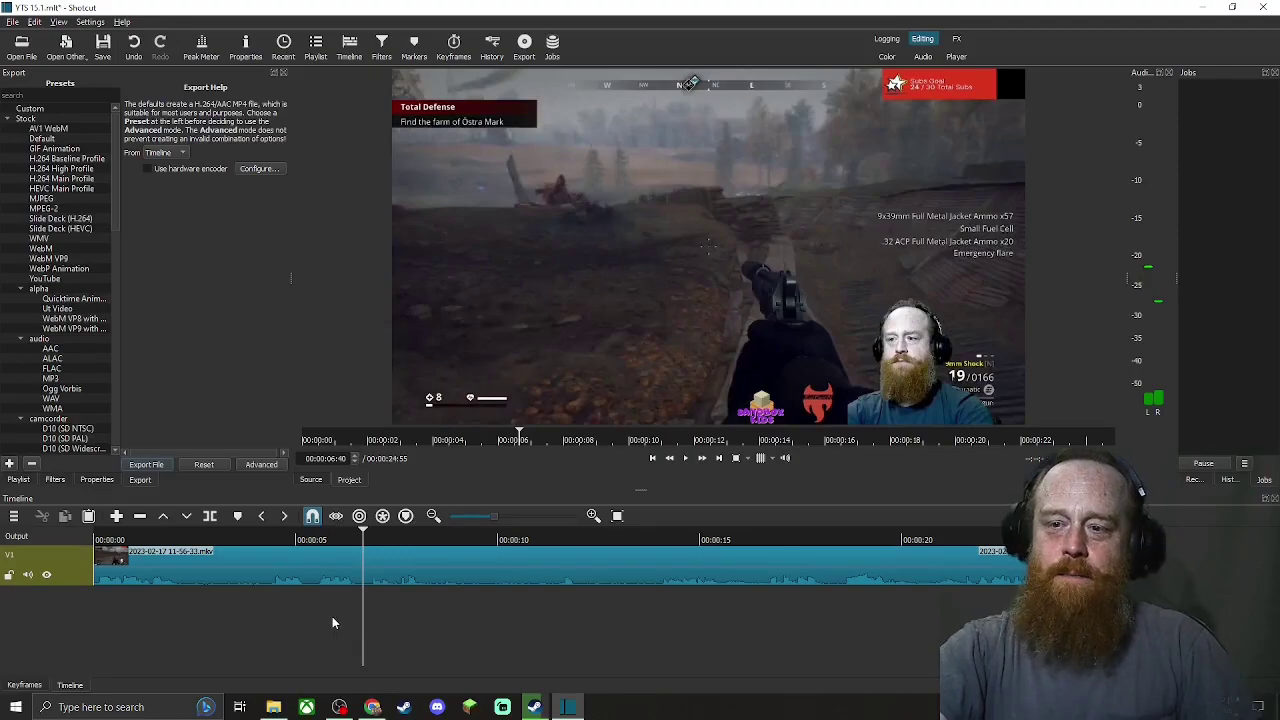
Split the clip at 00:00:04:07 and delete the segment before the split, closing the gap
{"action": "left_click", "coordinate": [260, 619]}
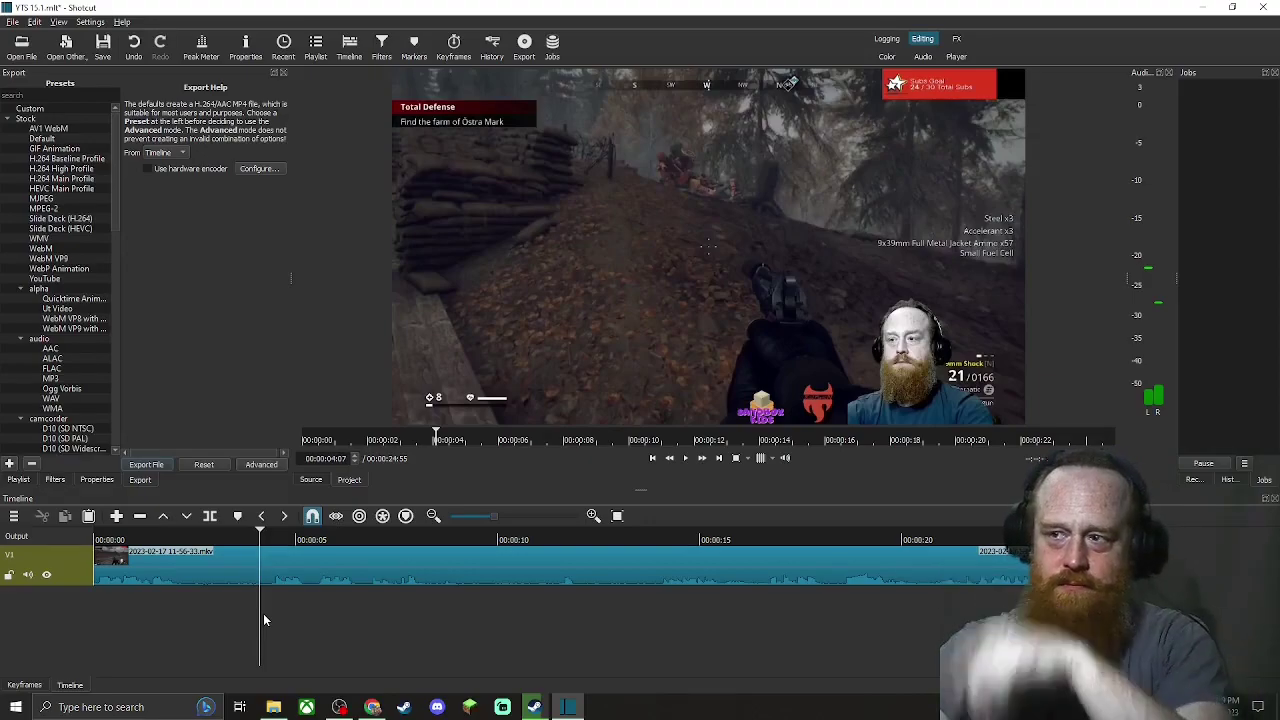
{"action": "left_click", "coordinate": [240, 560]}
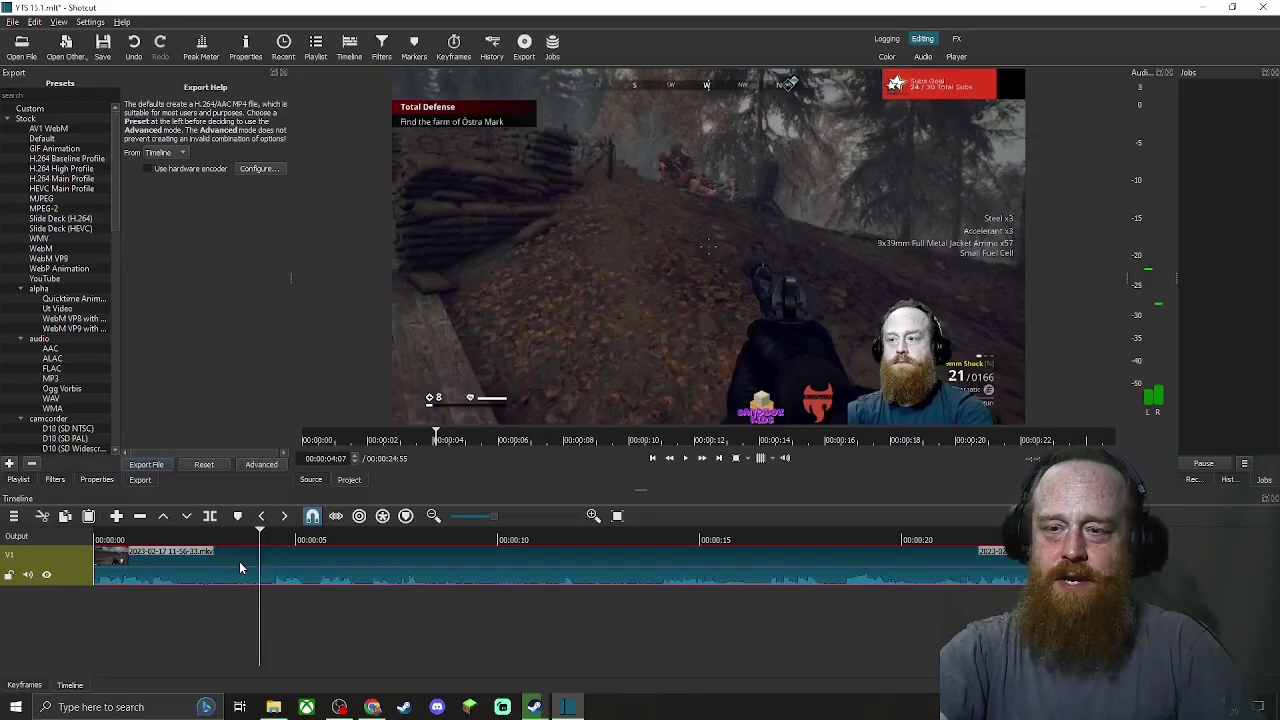
{"action": "key", "text": "s"}
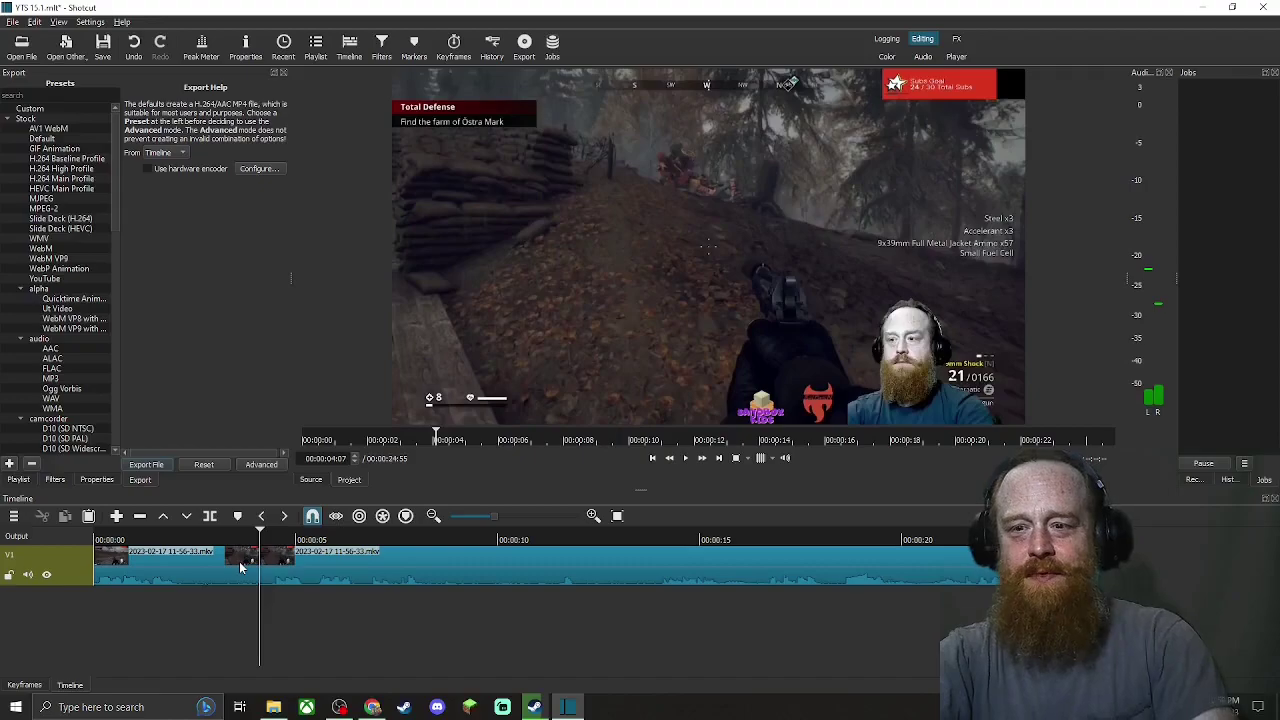
{"action": "left_click", "coordinate": [179, 570]}
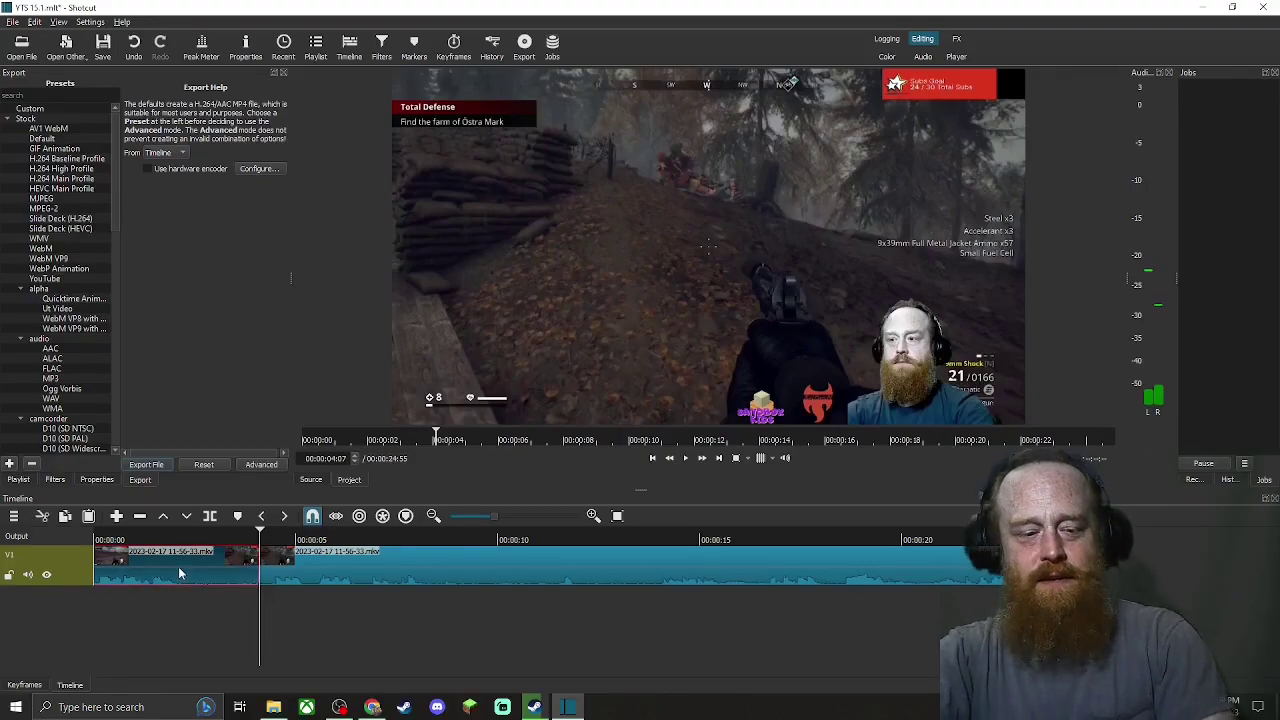
{"action": "key", "text": "Delete"}
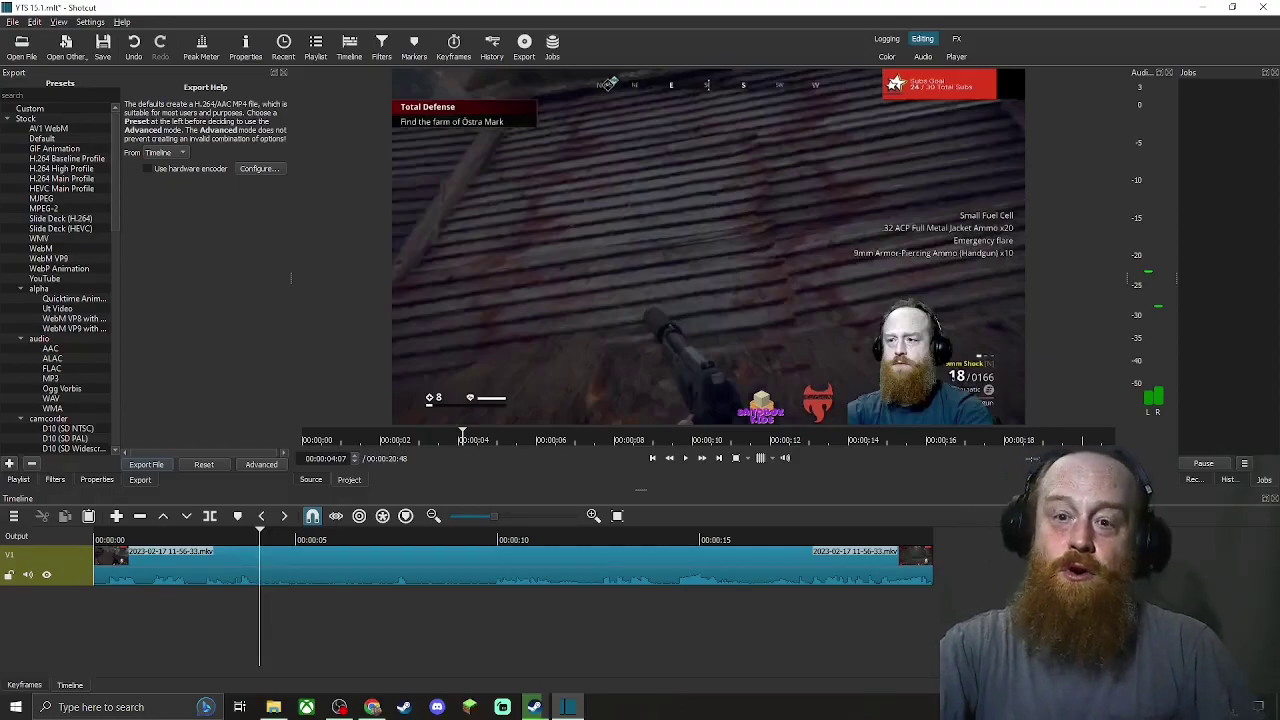
Add a new video track above V1 on the timeline
{"action": "right_click", "coordinate": [133, 618]}
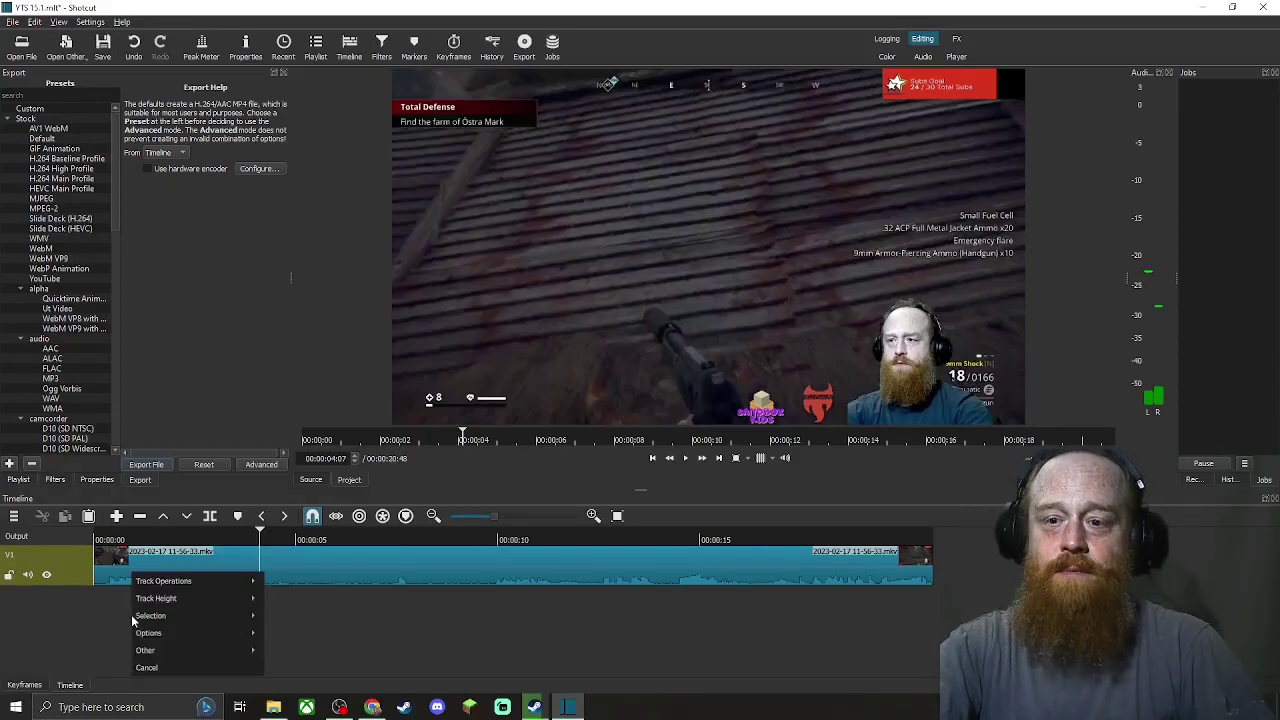
{"action": "mouse_move", "coordinate": [180, 584]}
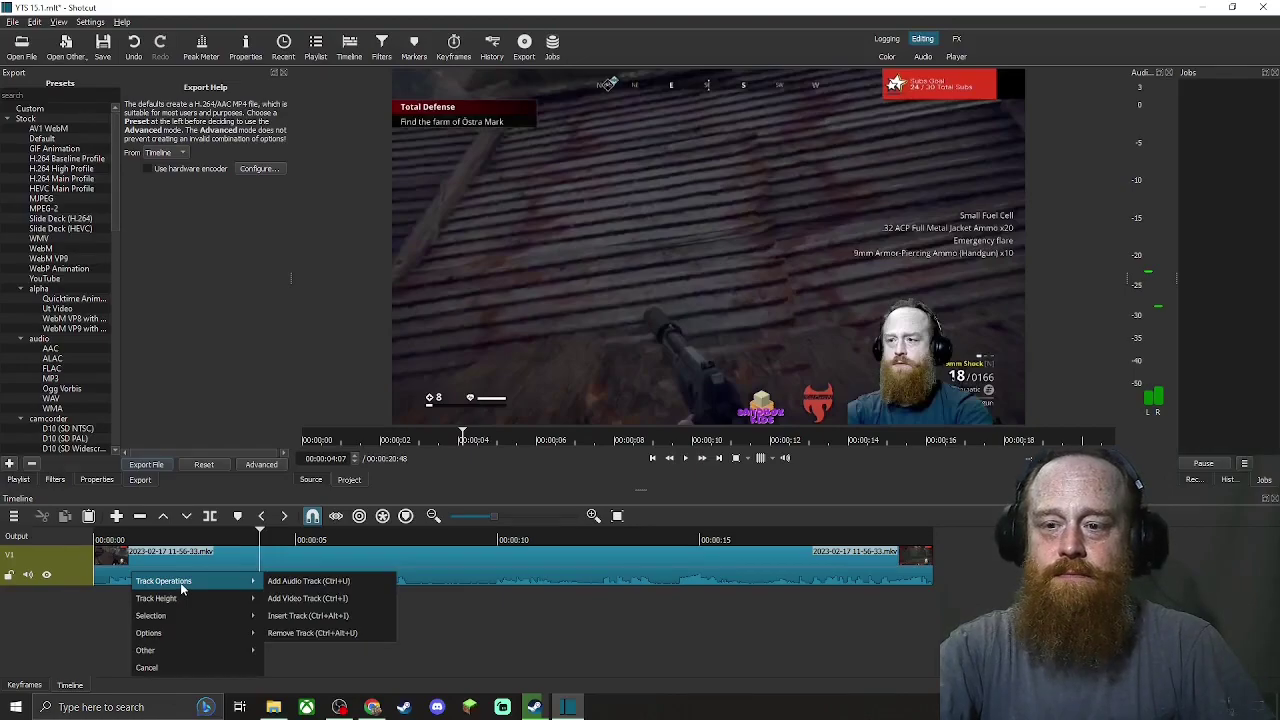
{"action": "left_click", "coordinate": [309, 603]}
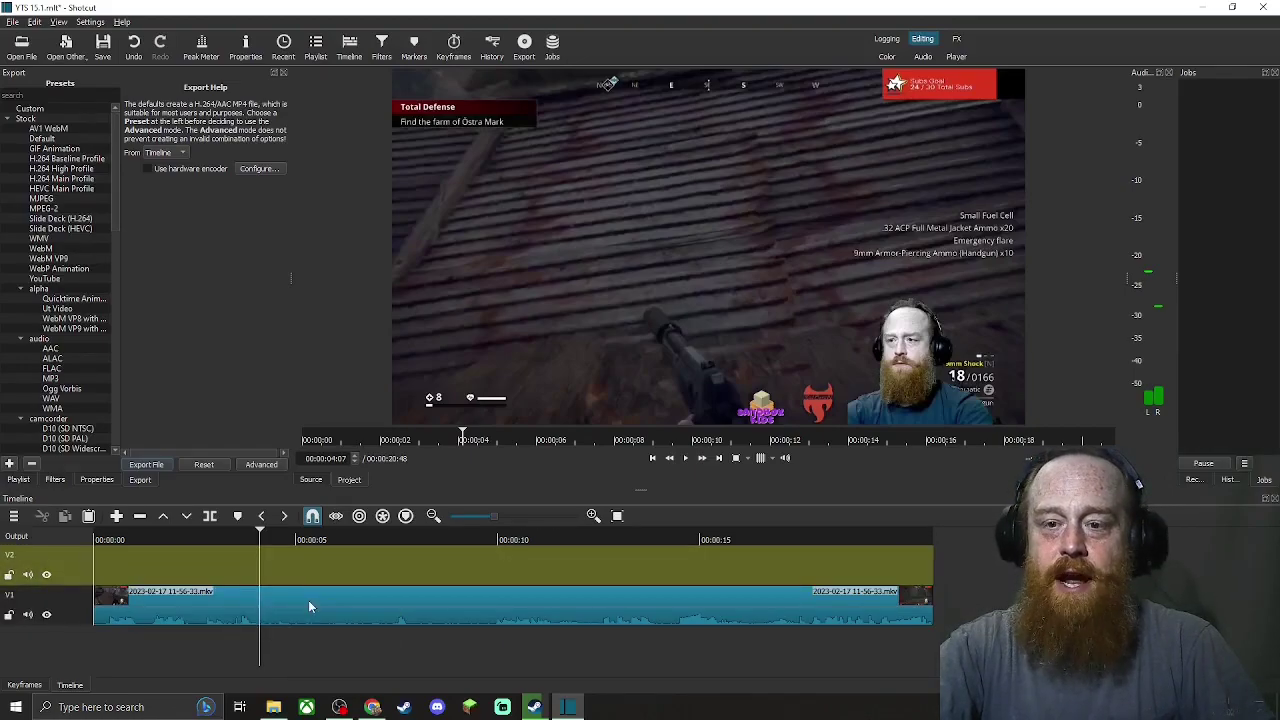
Copy the V1 gameplay clip onto the V2 track and align the copy with the start of the timeline
{"action": "left_click", "coordinate": [309, 603]}
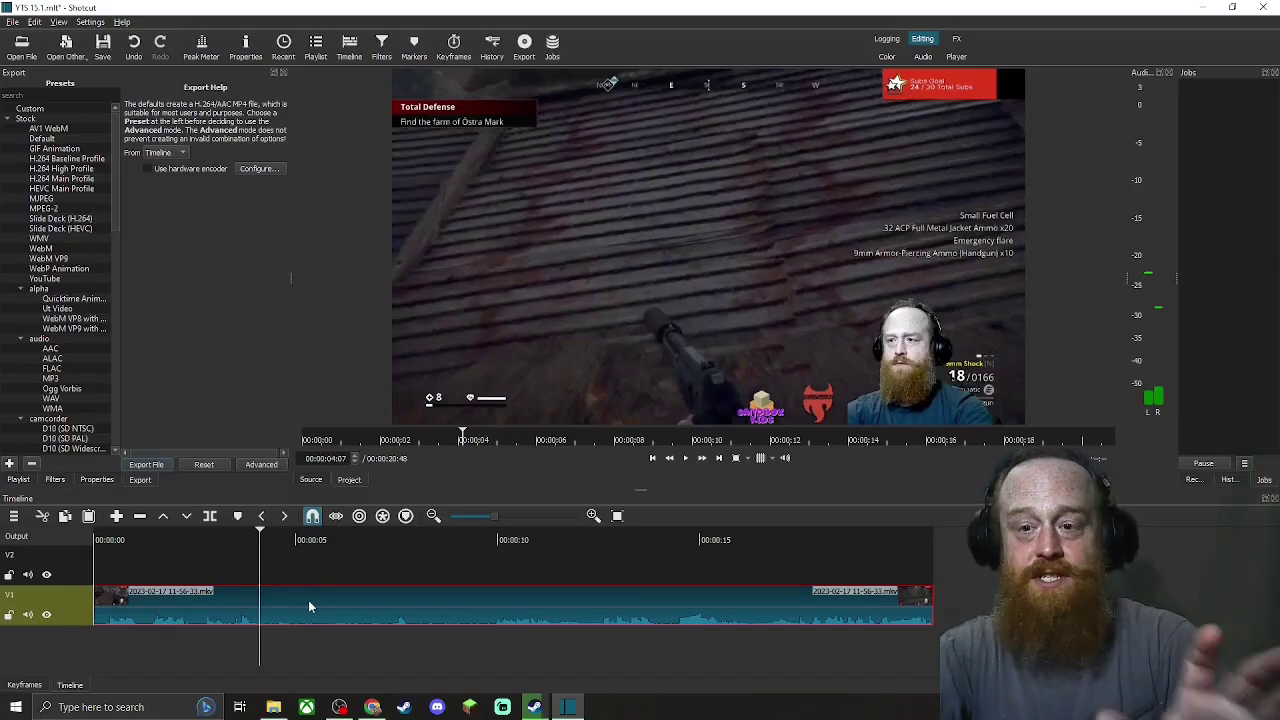
{"action": "left_click", "coordinate": [101, 578]}
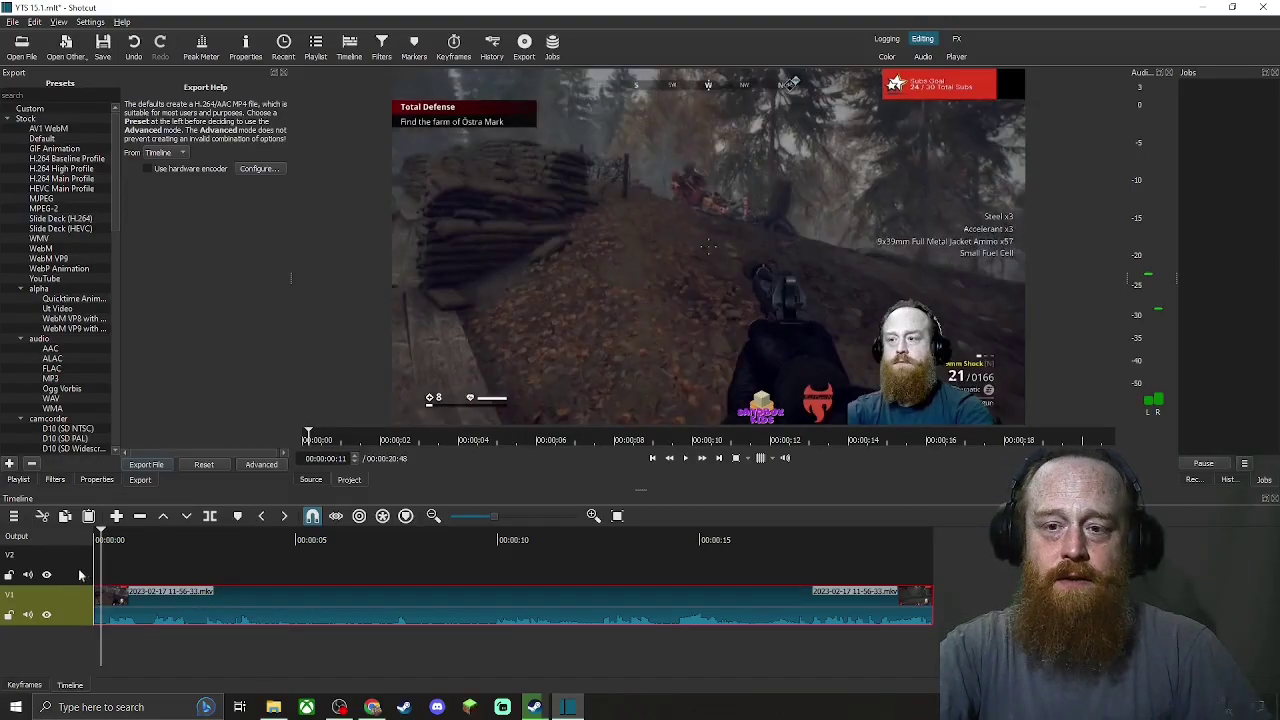
{"action": "left_click", "coordinate": [75, 578]}
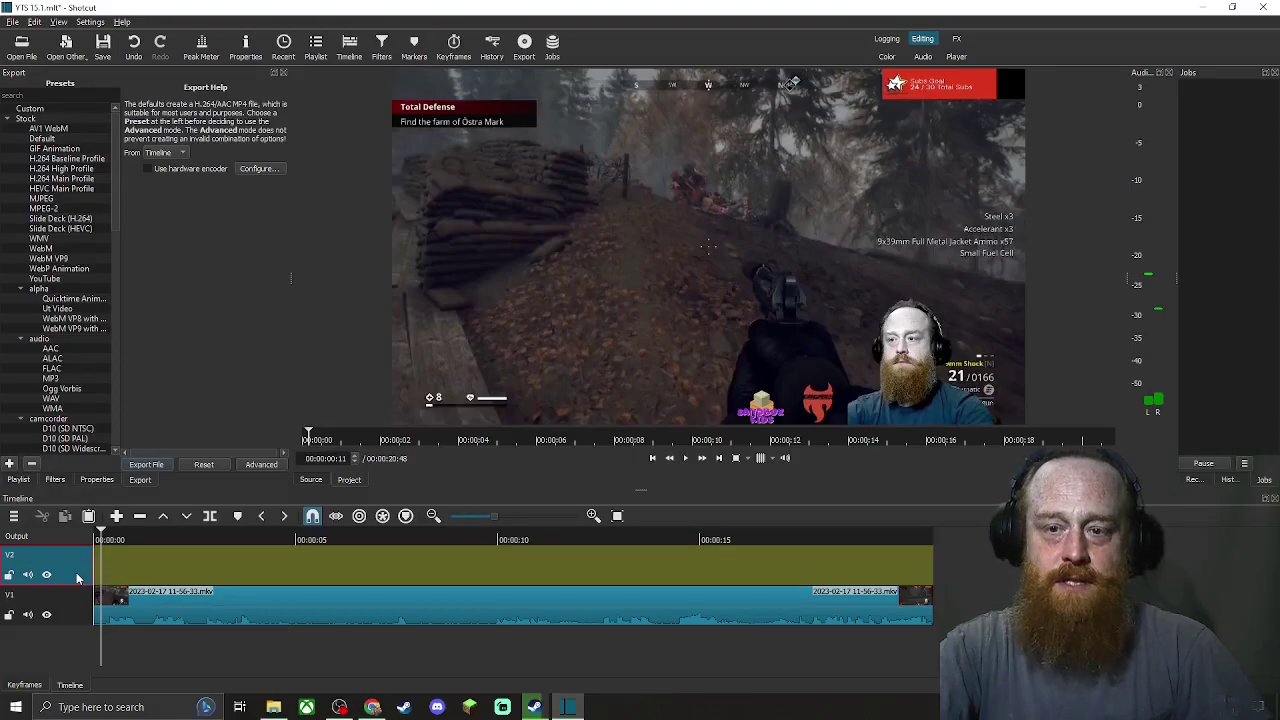
{"action": "key", "text": "ctrl+v"}
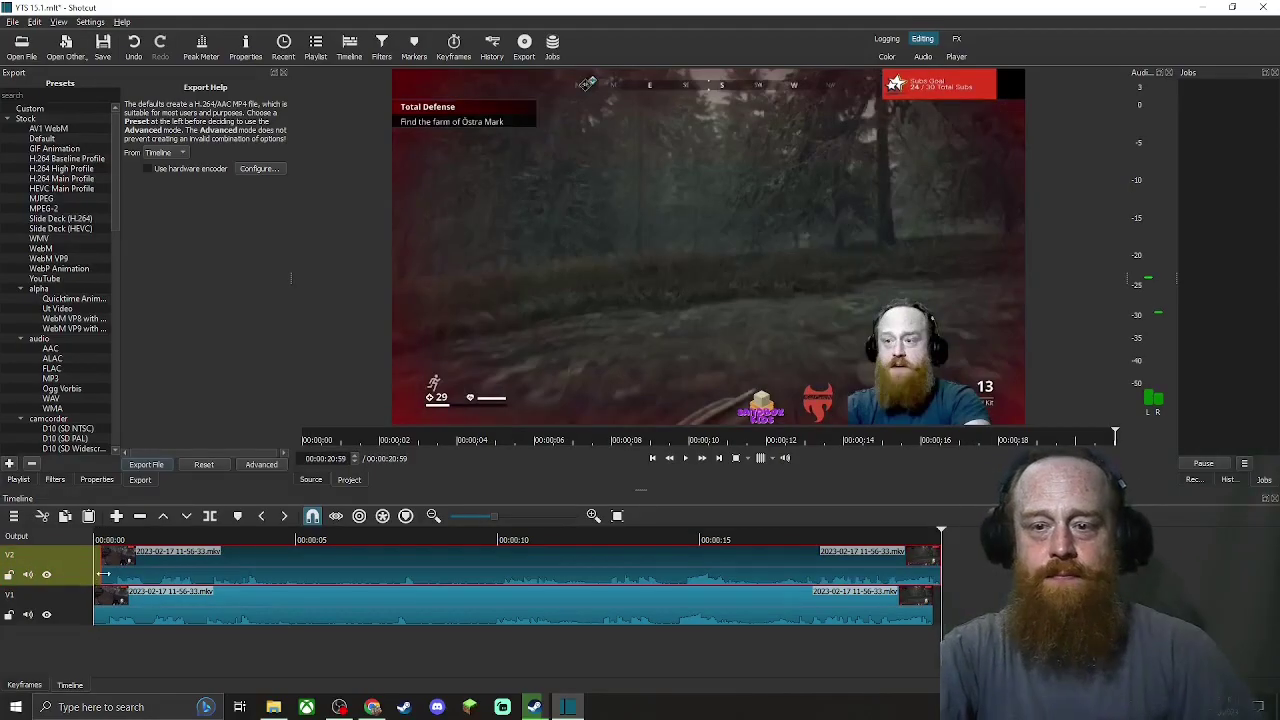
{"action": "left_click", "coordinate": [528, 541]}
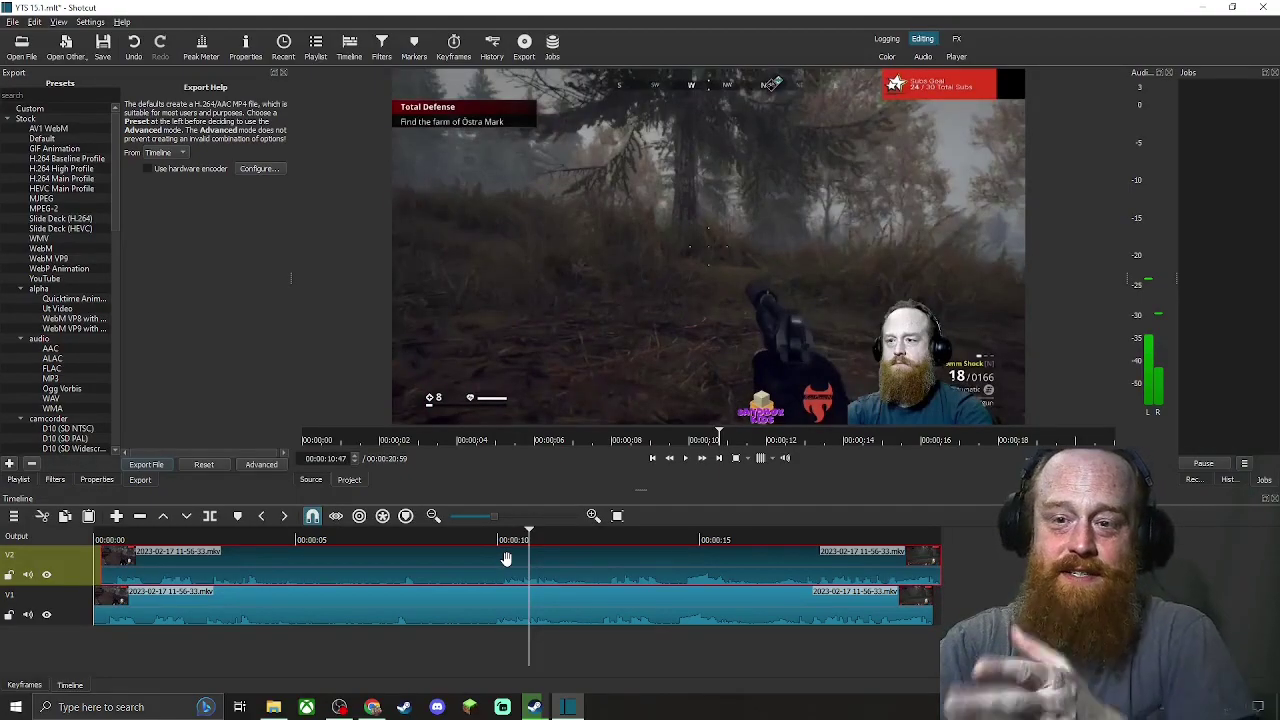
{"action": "left_click_drag", "start_coordinate": [502, 558], "coordinate": [494, 563]}
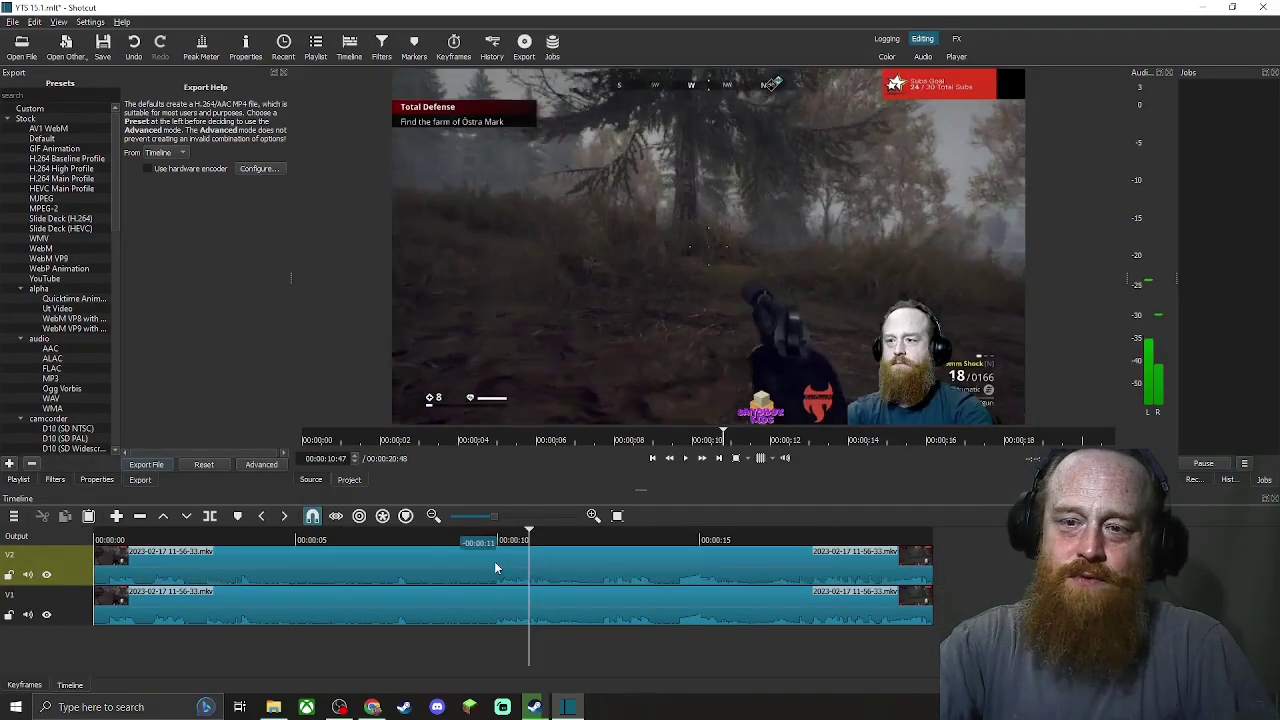
Play both tracks together from near the start to check their combined sound, and mute the V1 track
{"action": "left_click", "coordinate": [29, 616]}
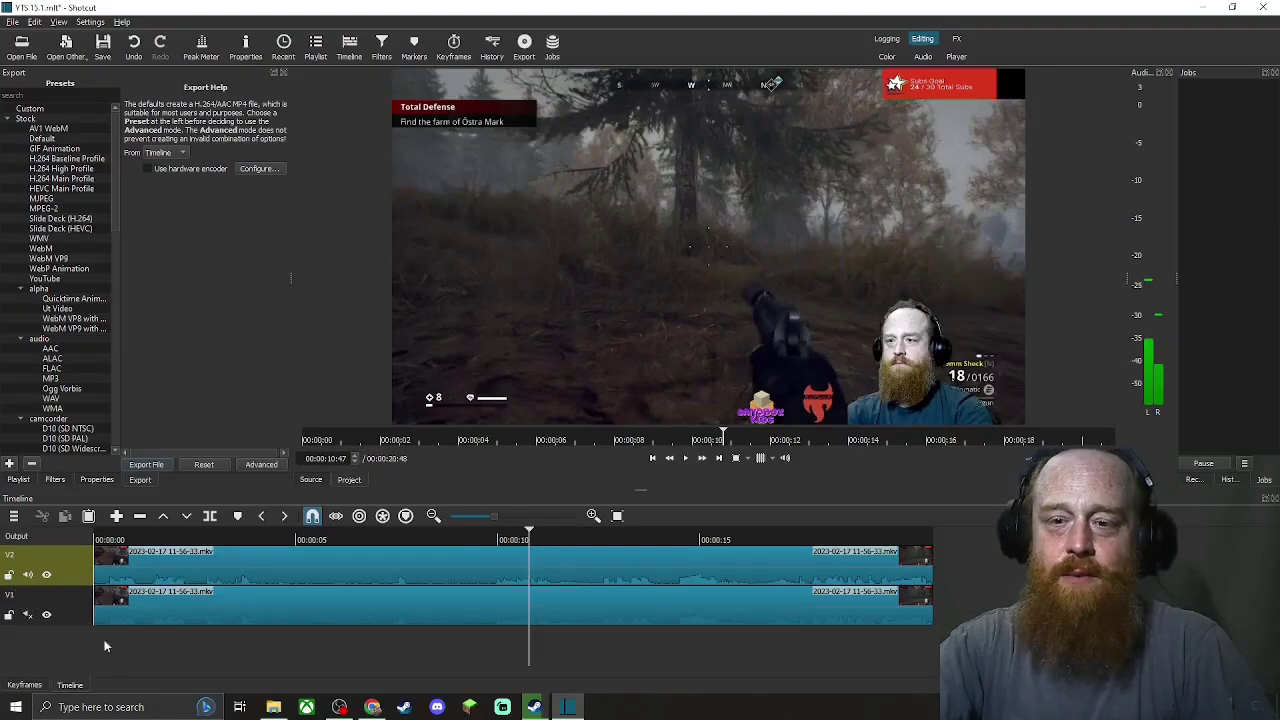
{"action": "left_click", "coordinate": [29, 614]}
{"action": "left_click", "coordinate": [103, 642]}
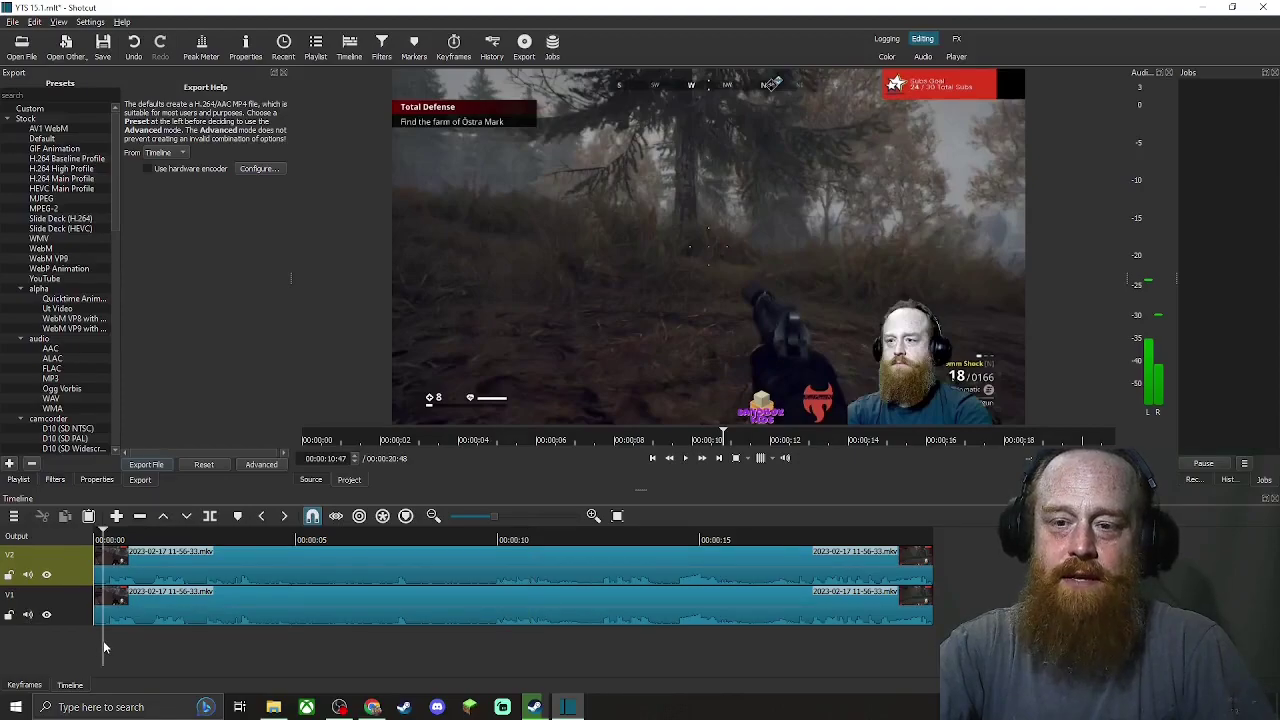
{"action": "left_click", "coordinate": [686, 458]}
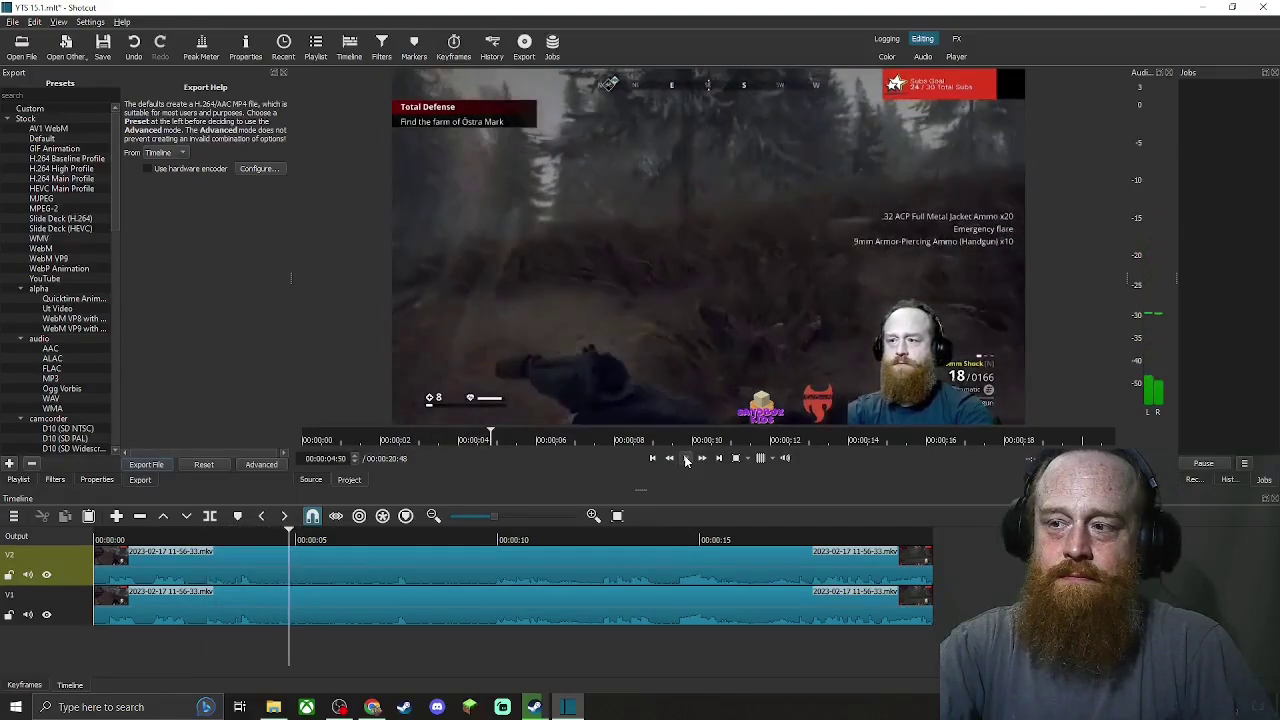
{"action": "left_click", "coordinate": [29, 615]}
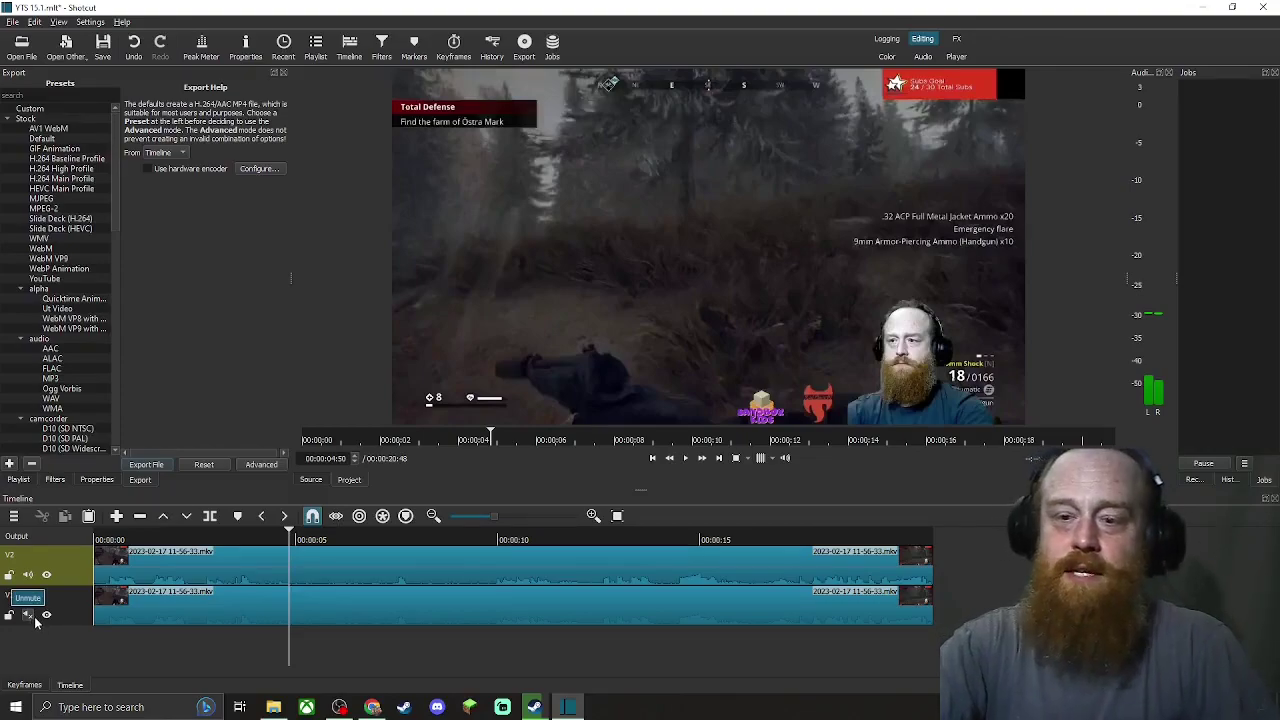
Add a Crop: Source filter to the V2 clip, cropping 447 px from the top and 787 px from the left
{"action": "left_click", "coordinate": [183, 578]}
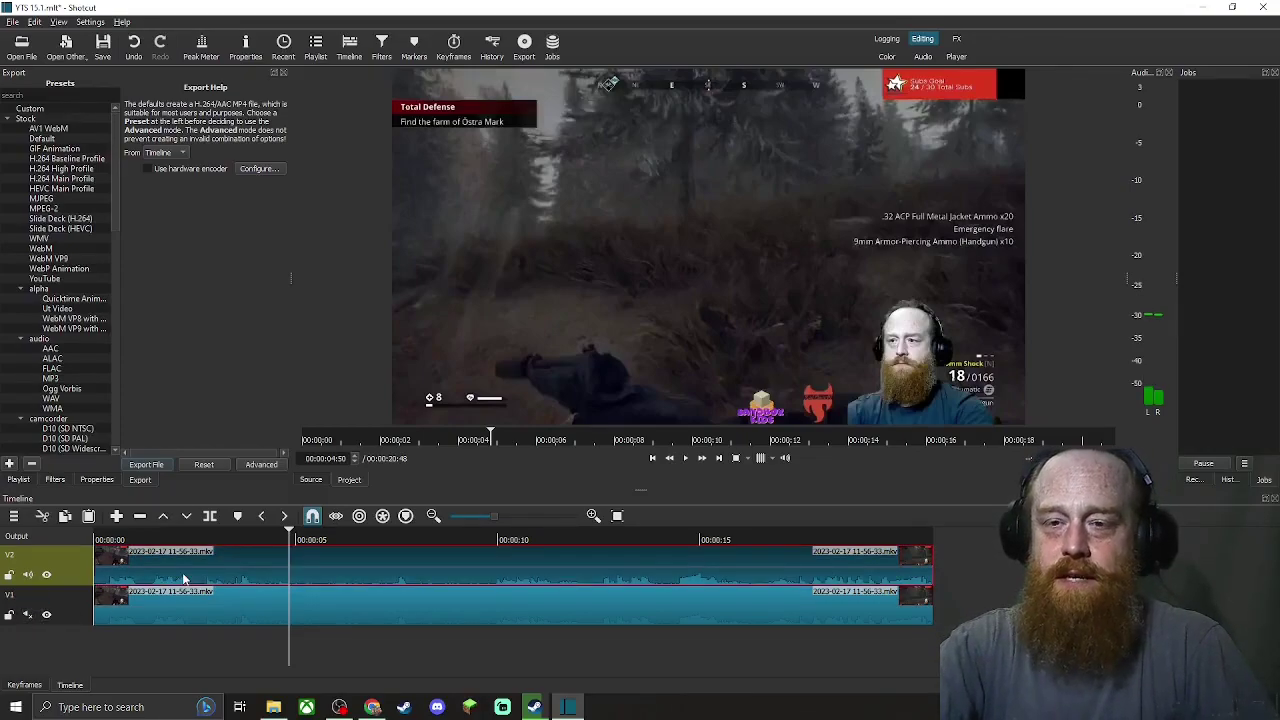
{"action": "left_click", "coordinate": [55, 480]}
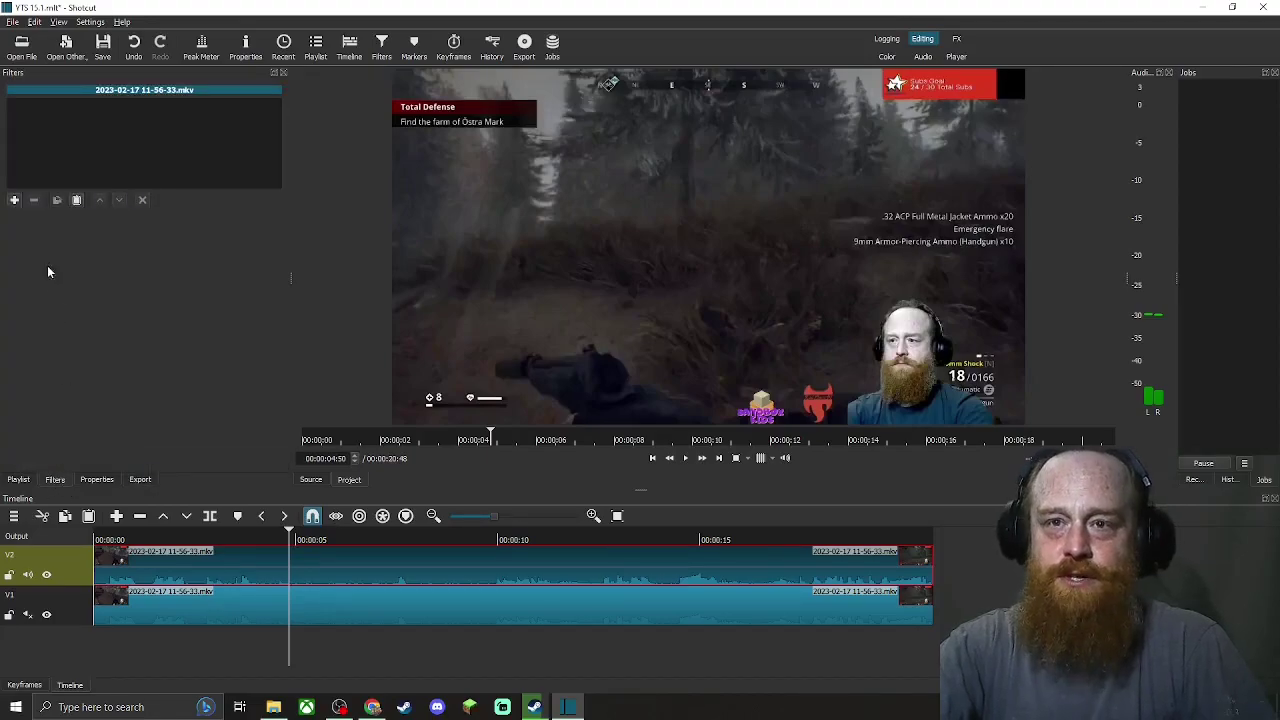
{"action": "left_click", "coordinate": [15, 200]}
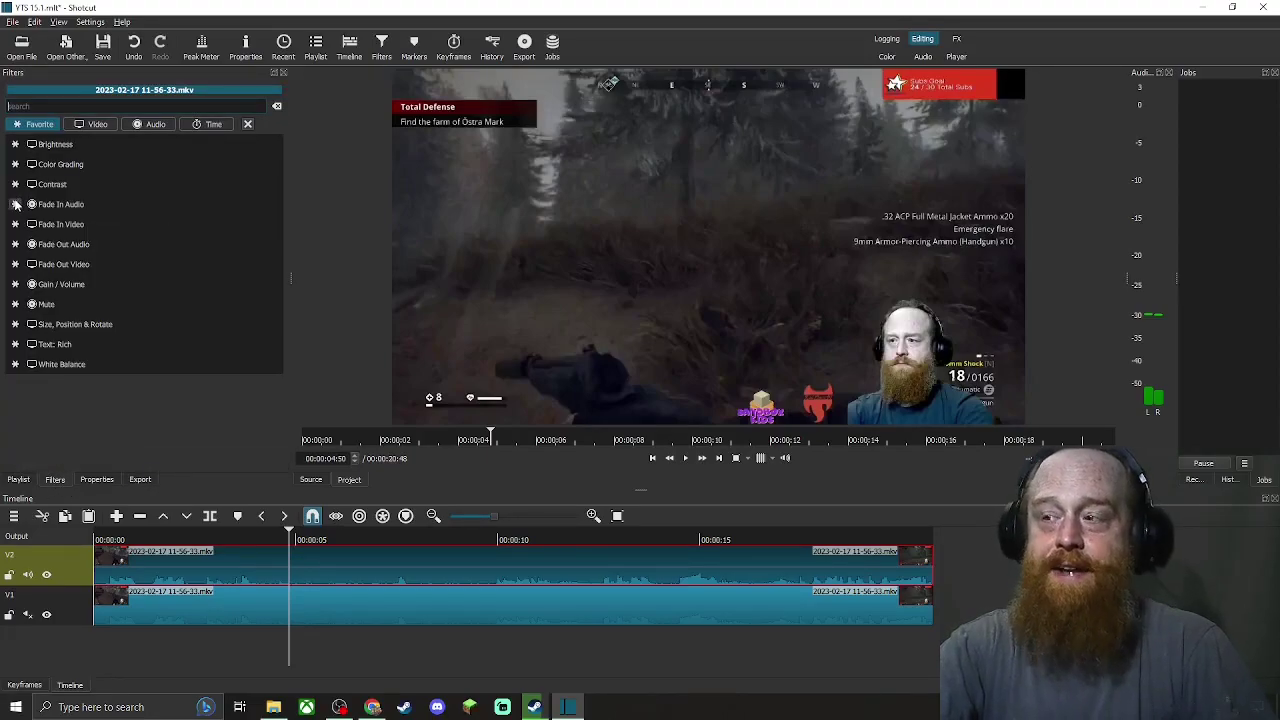
{"action": "type", "text": "cr"}
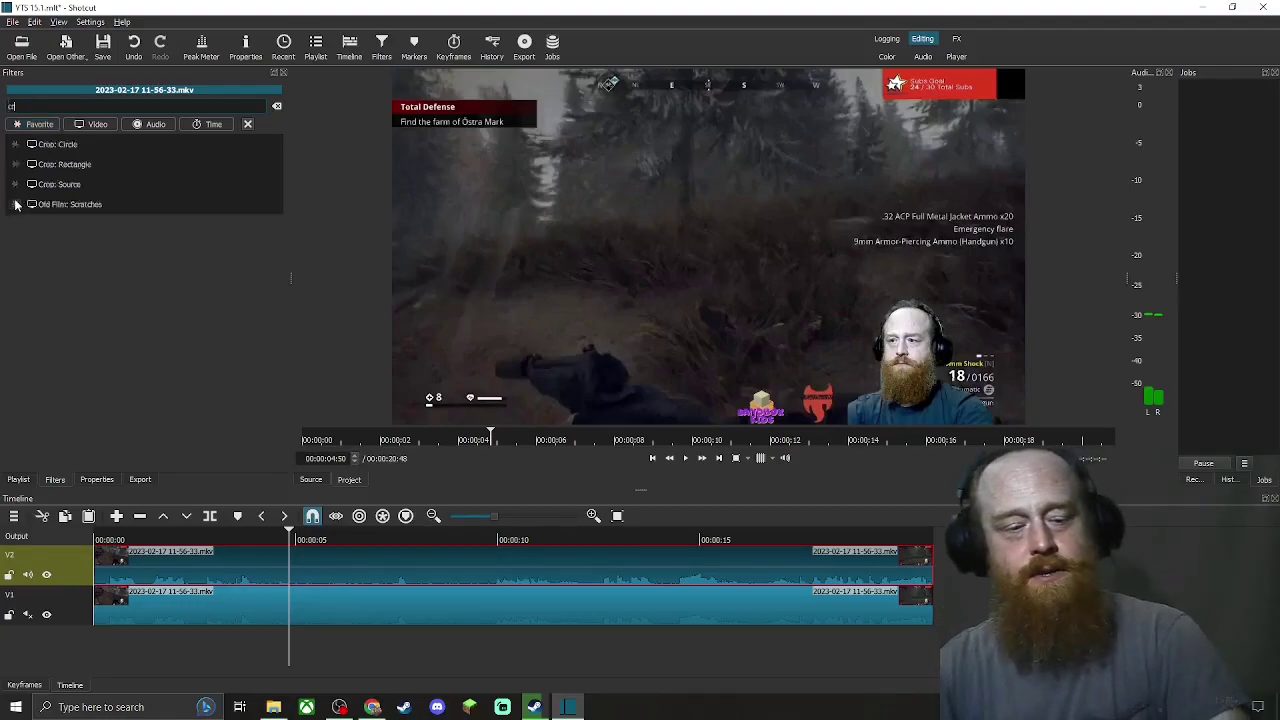
{"action": "type", "text": "o"}
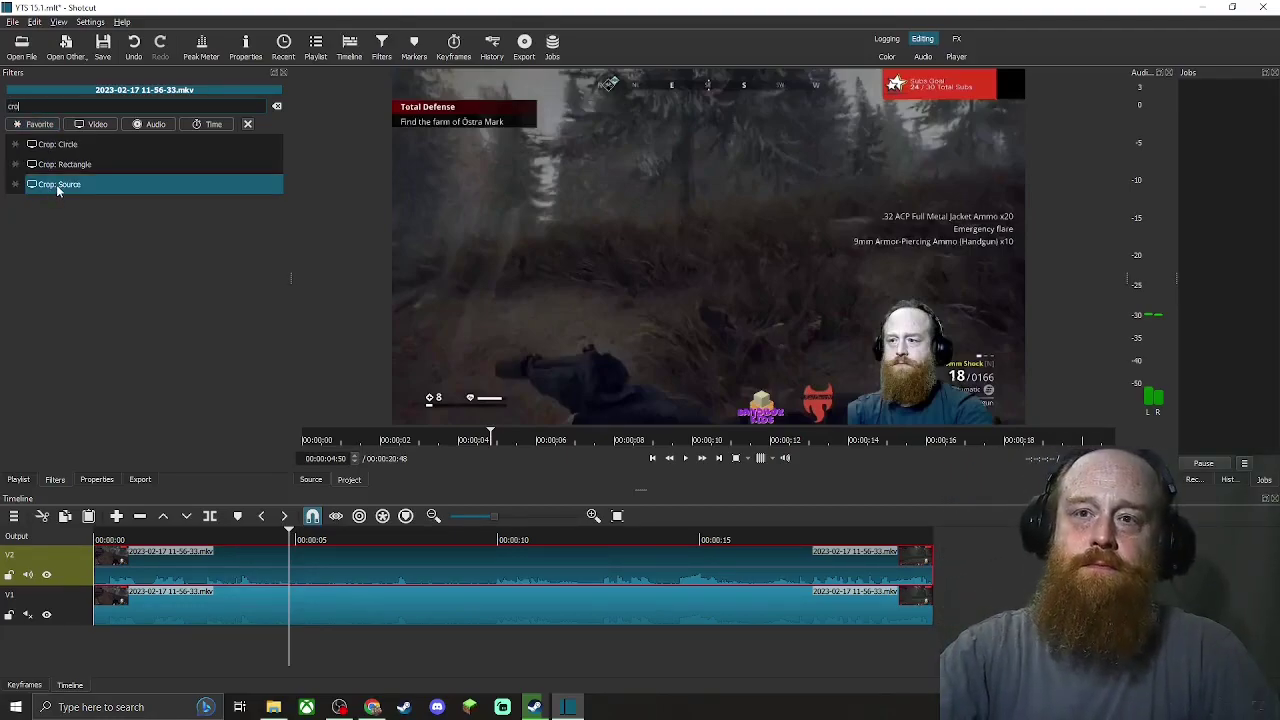
{"action": "left_click", "coordinate": [58, 187]}
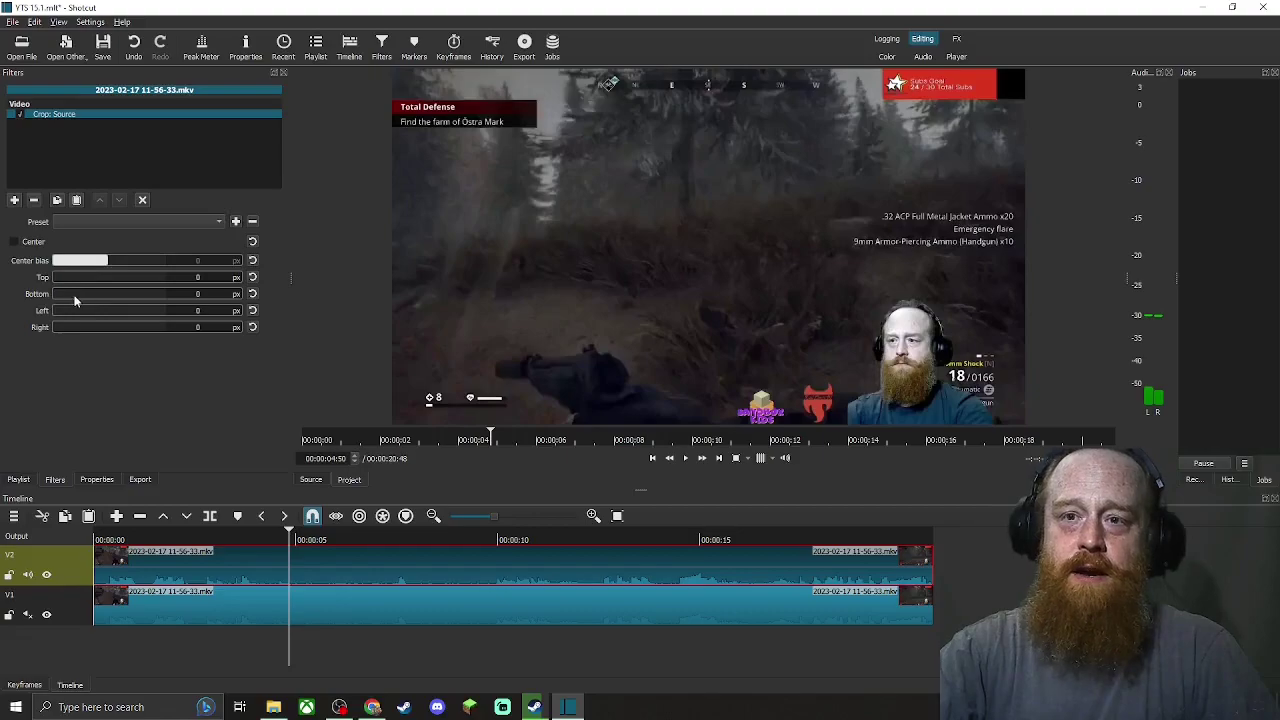
{"action": "left_click_drag", "start_coordinate": [58, 280], "coordinate": [124, 280]}
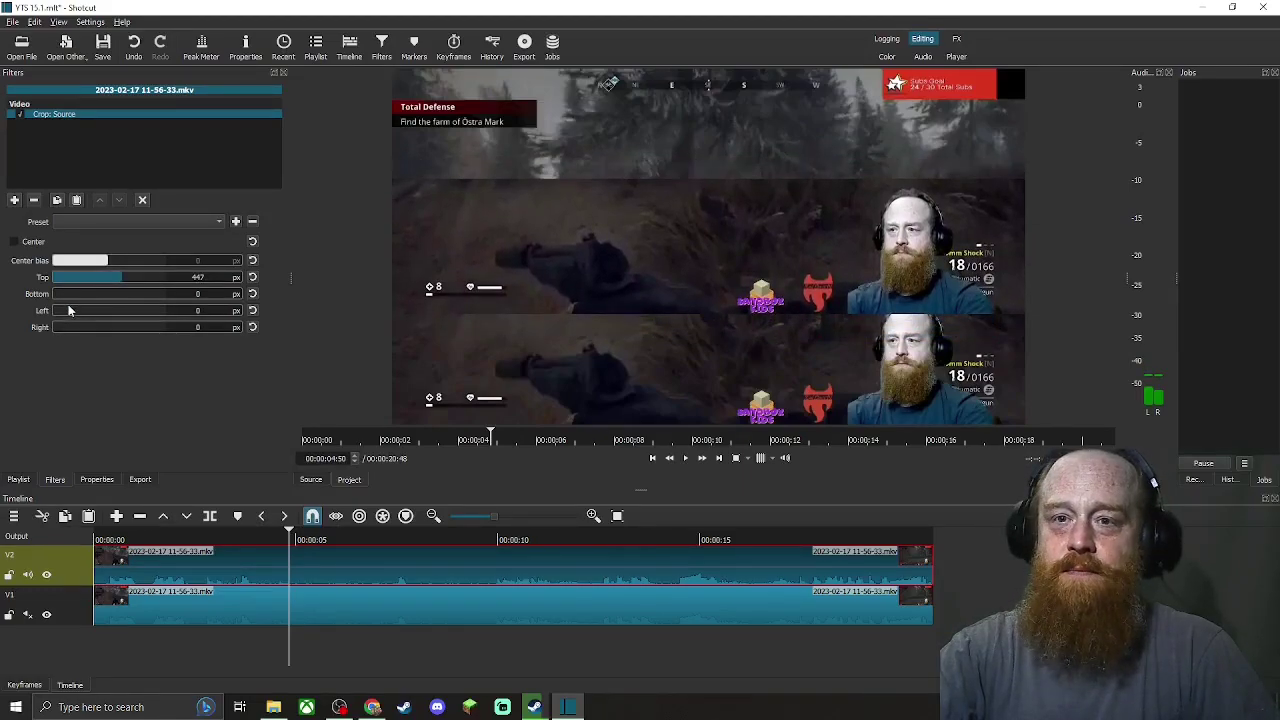
{"action": "left_click_drag", "start_coordinate": [57, 311], "coordinate": [124, 311]}
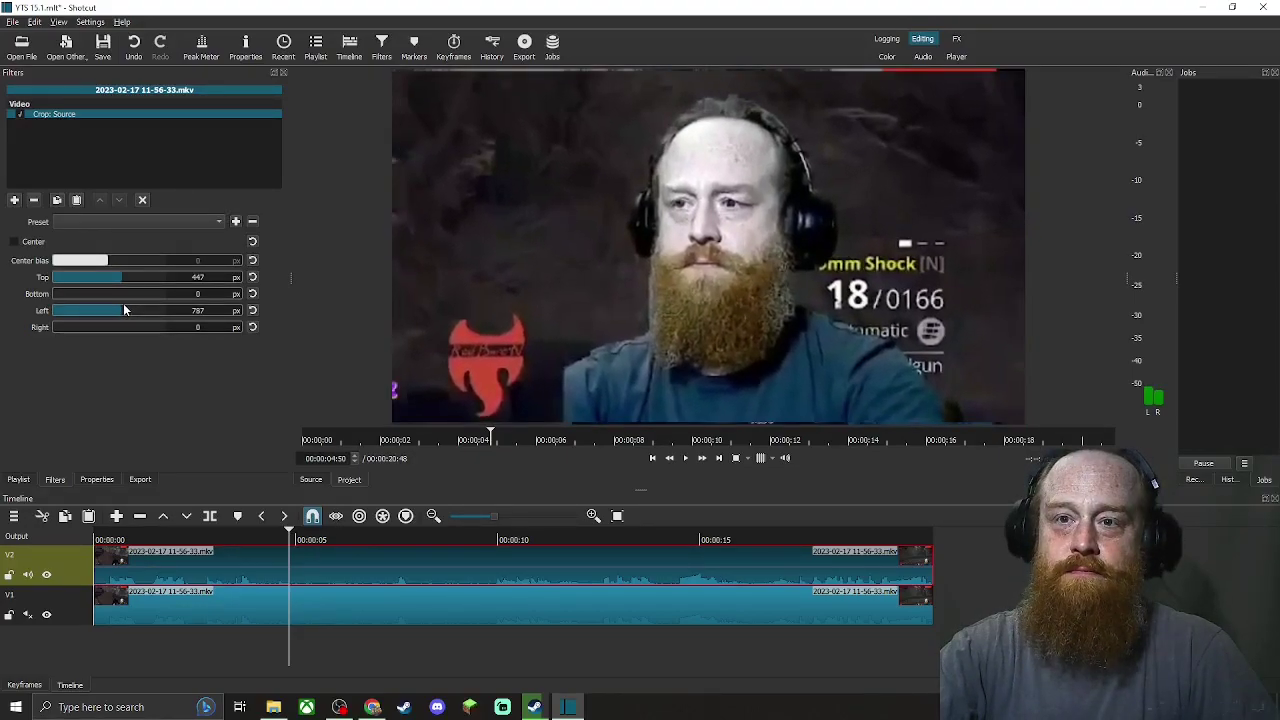
Add a Size, Position & Rotate filter to the V2 clip, shrinking it to about 453 x 255 at position 377, 475
{"action": "left_click", "coordinate": [14, 201]}
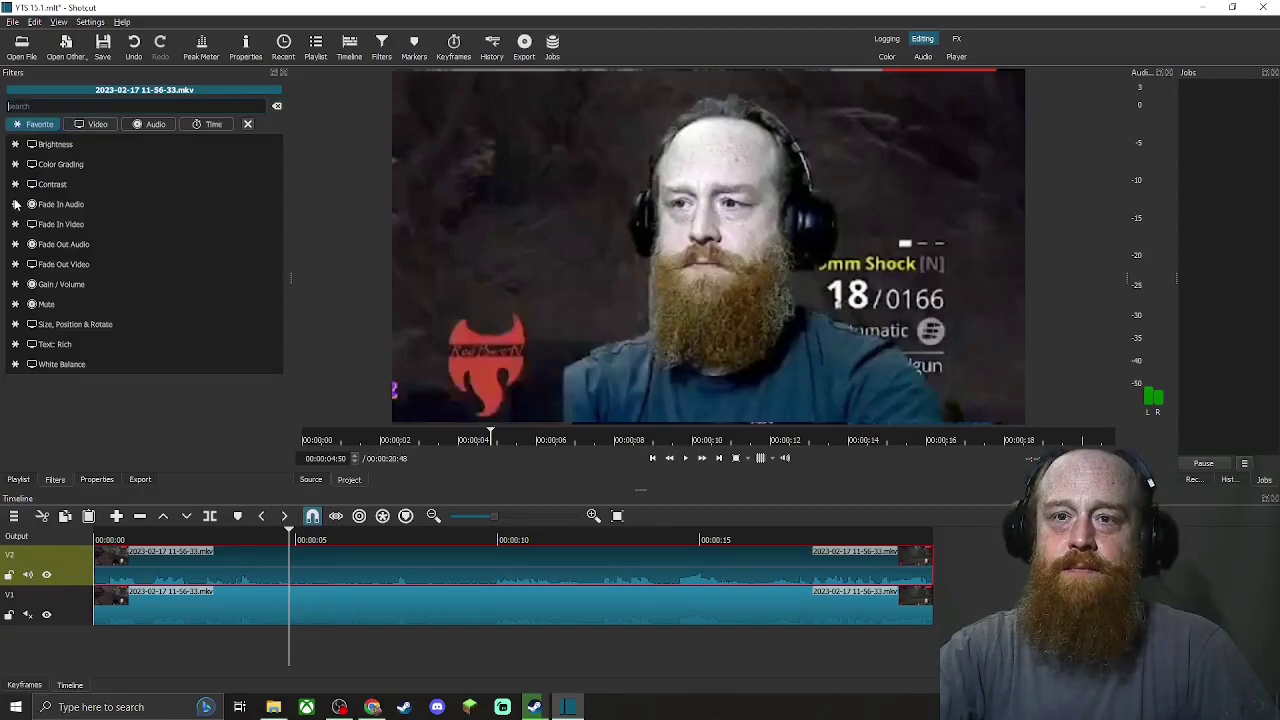
{"action": "left_click", "coordinate": [118, 324]}
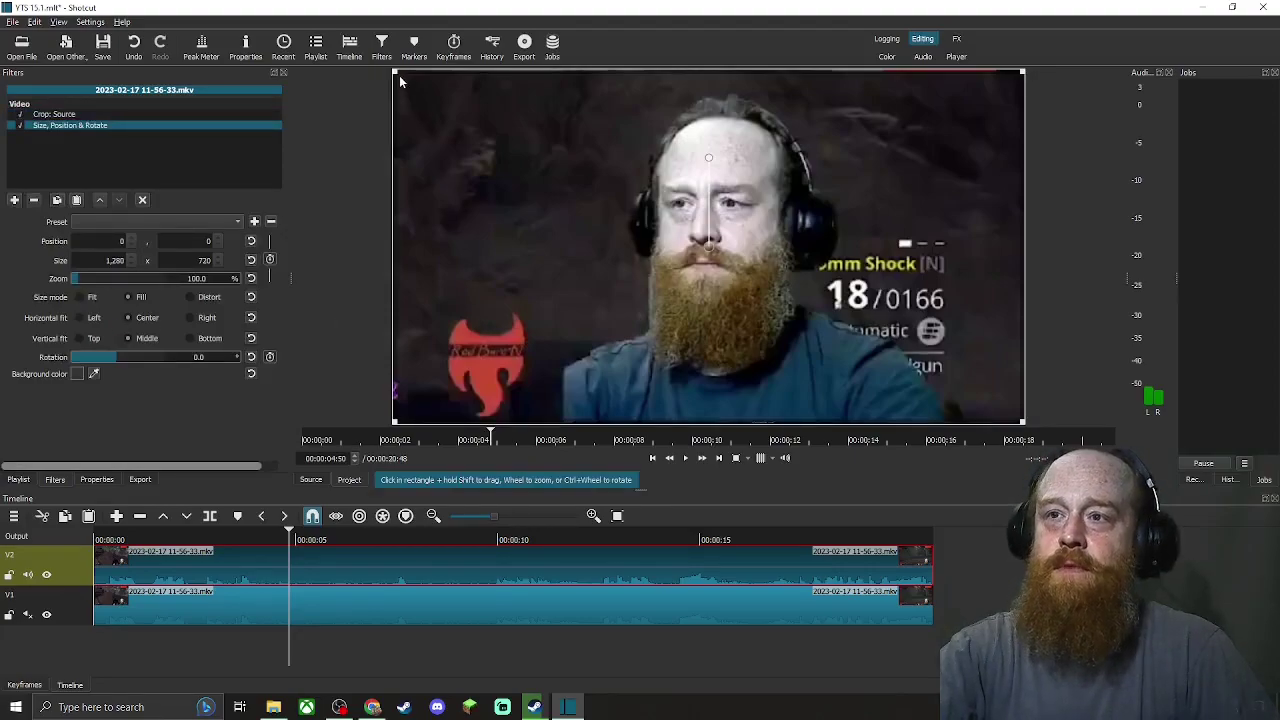
{"action": "left_click_drag", "start_coordinate": [394, 72], "coordinate": [687, 307]}
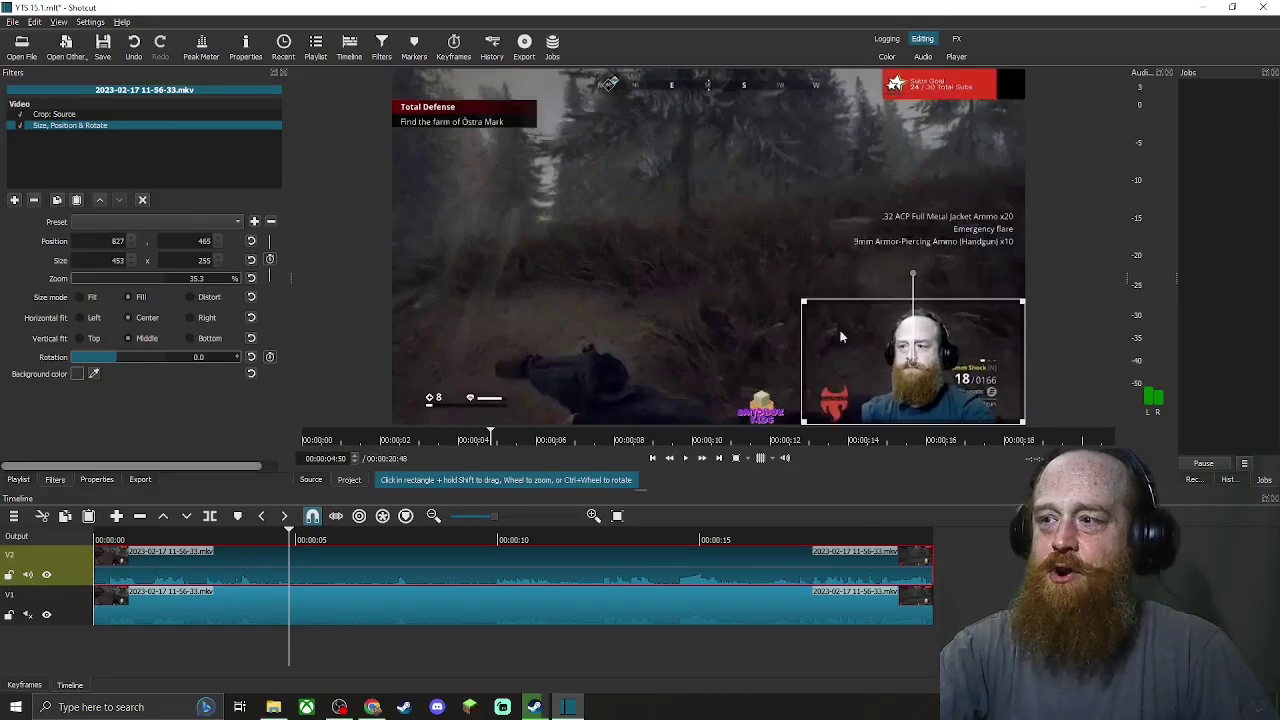
{"action": "left_click_drag", "start_coordinate": [915, 363], "coordinate": [688, 370]}
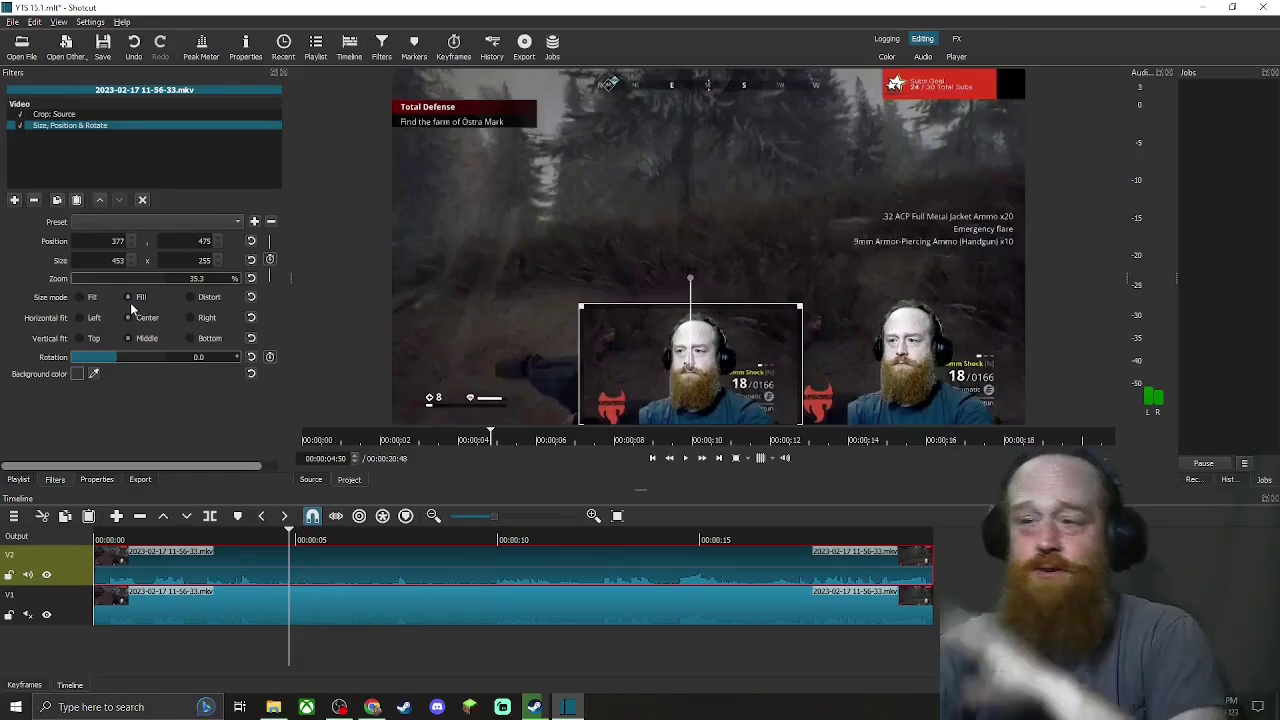
Add a Size, Position & Rotate filter to the V1 clip, scaling it to about 1,069 x 601 at position 96, 1
{"action": "left_click", "coordinate": [144, 613]}
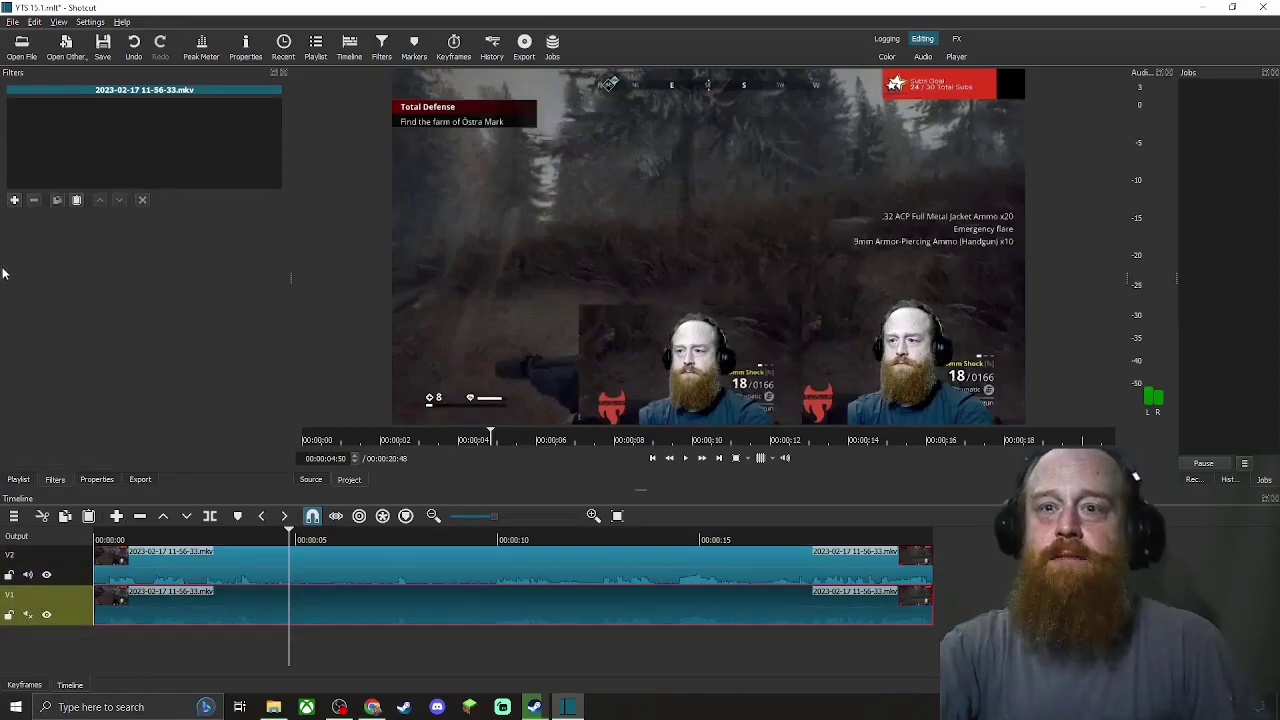
{"action": "left_click", "coordinate": [16, 201]}
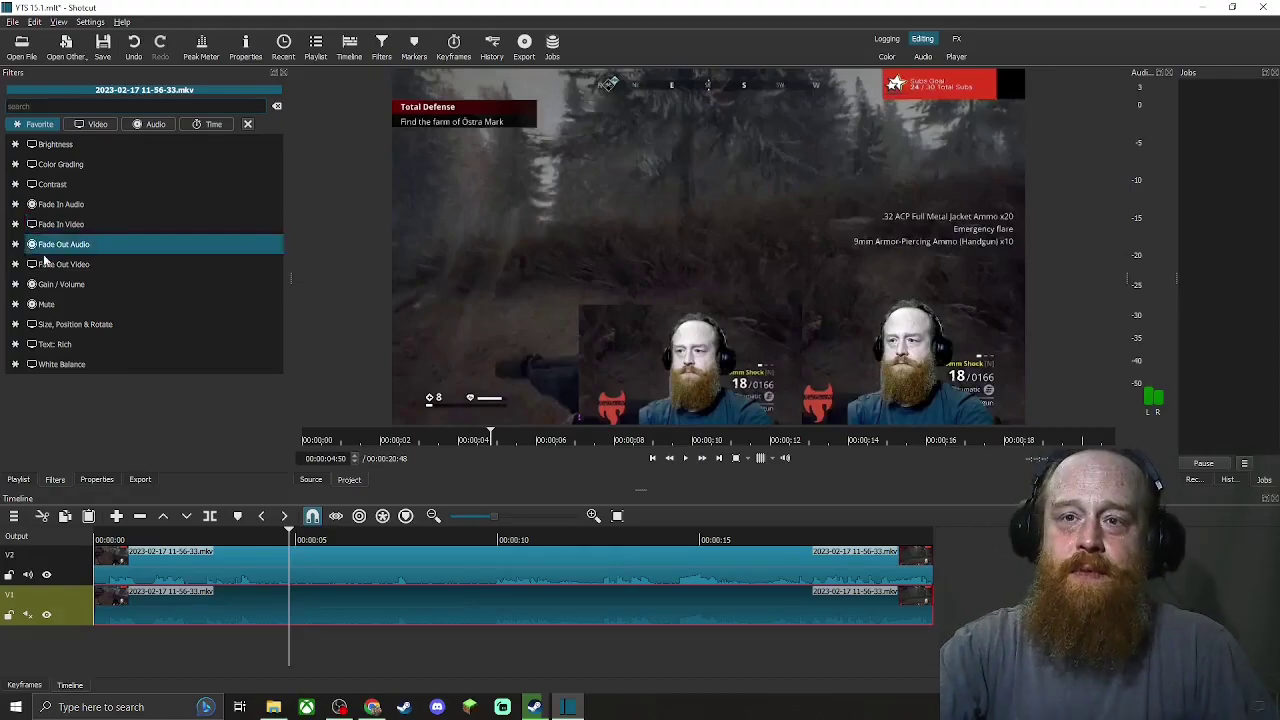
{"action": "left_click", "coordinate": [70, 324]}
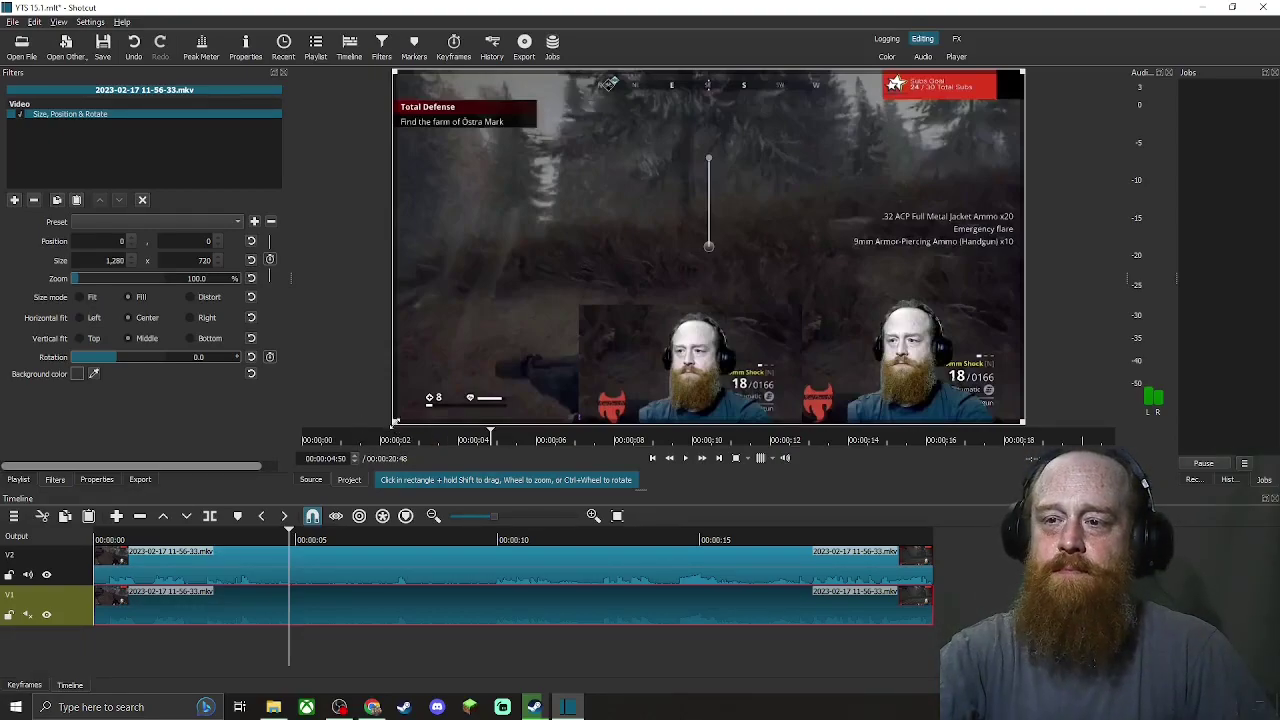
{"action": "left_click_drag", "start_coordinate": [400, 420], "coordinate": [443, 363]}
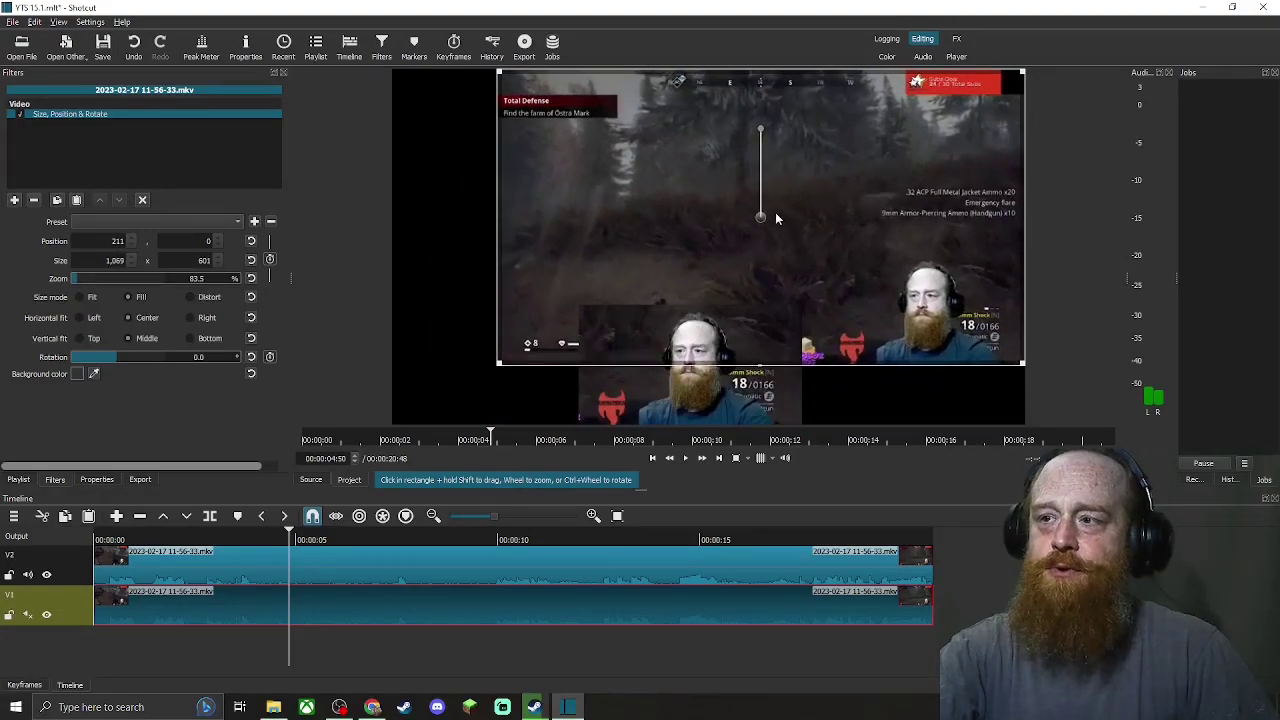
{"action": "left_click_drag", "start_coordinate": [760, 216], "coordinate": [697, 222]}
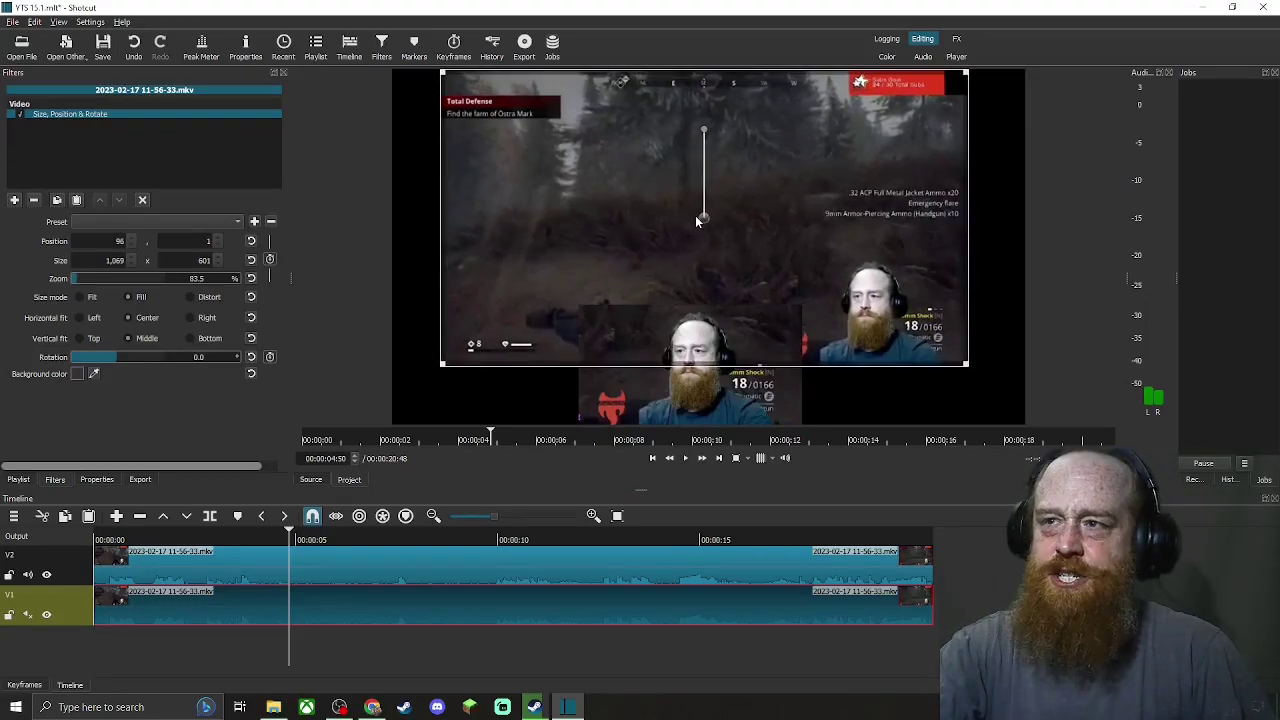
Export the timeline with the YouTube preset as the mp4 file YTS 15.1 in the Video Editing folder
{"action": "left_click", "coordinate": [72, 604]}
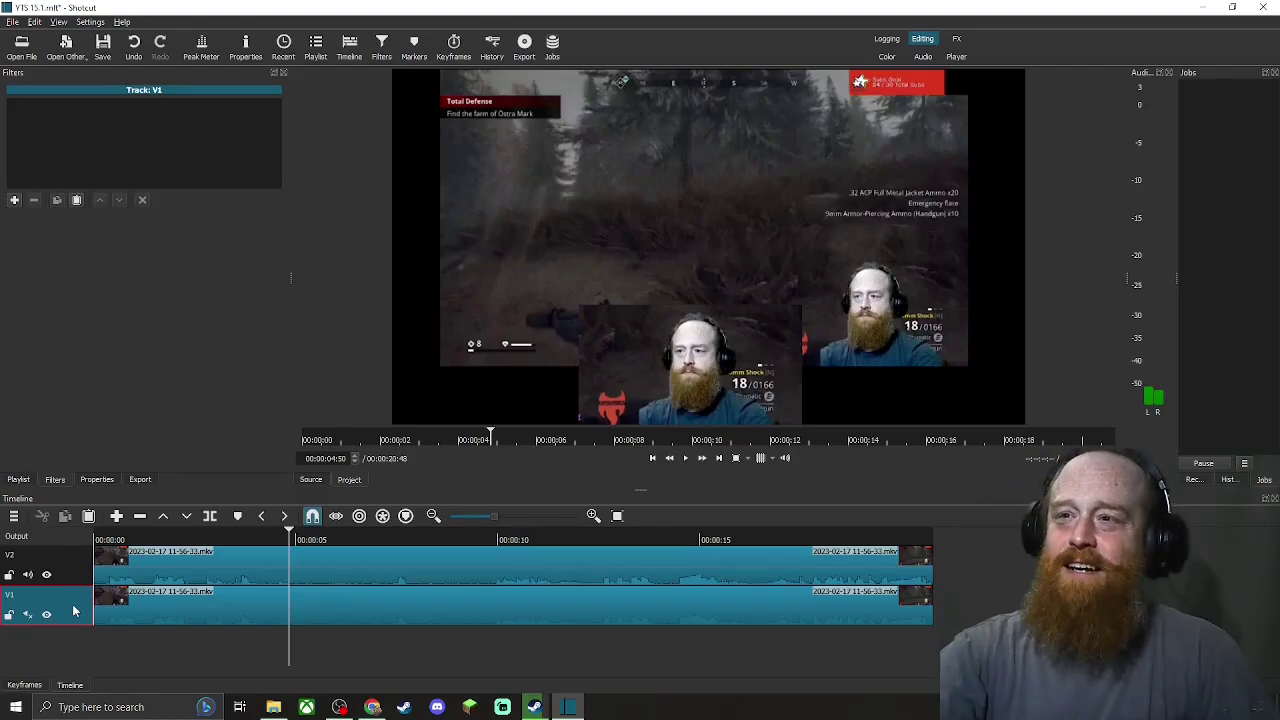
{"action": "left_click", "coordinate": [140, 480]}
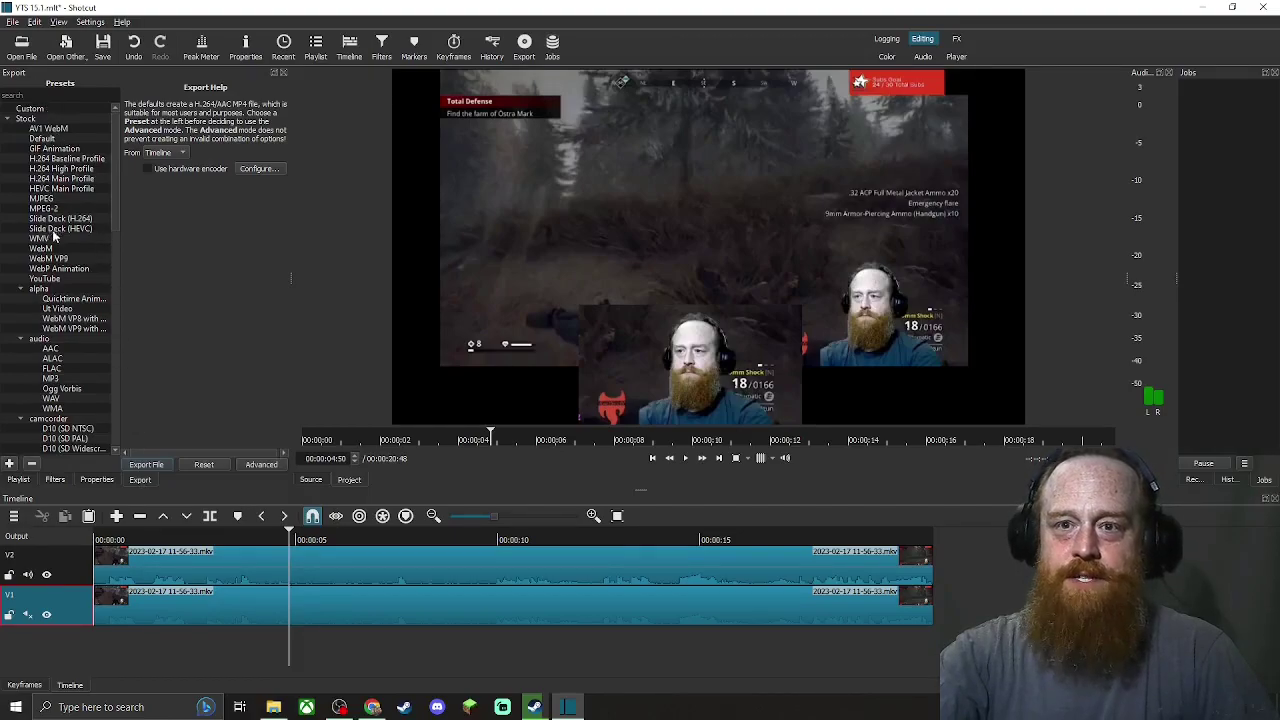
{"action": "left_click", "coordinate": [45, 278]}
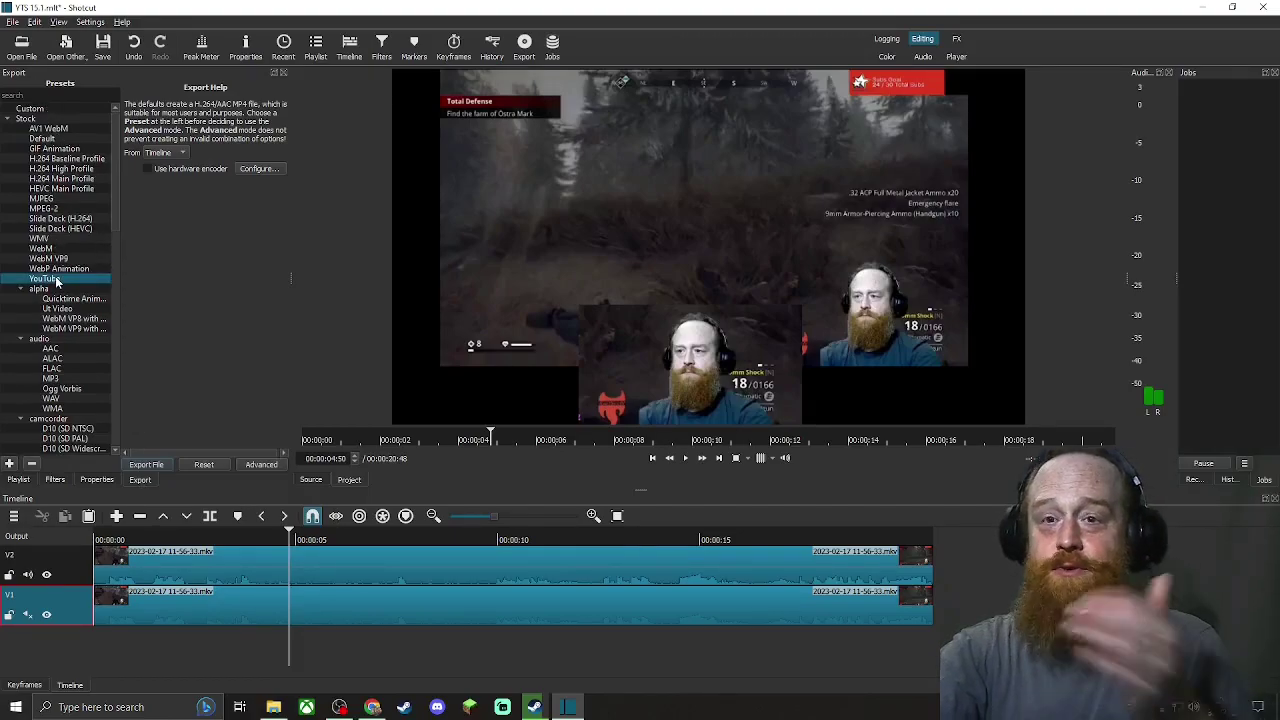
{"action": "left_click", "coordinate": [153, 465]}
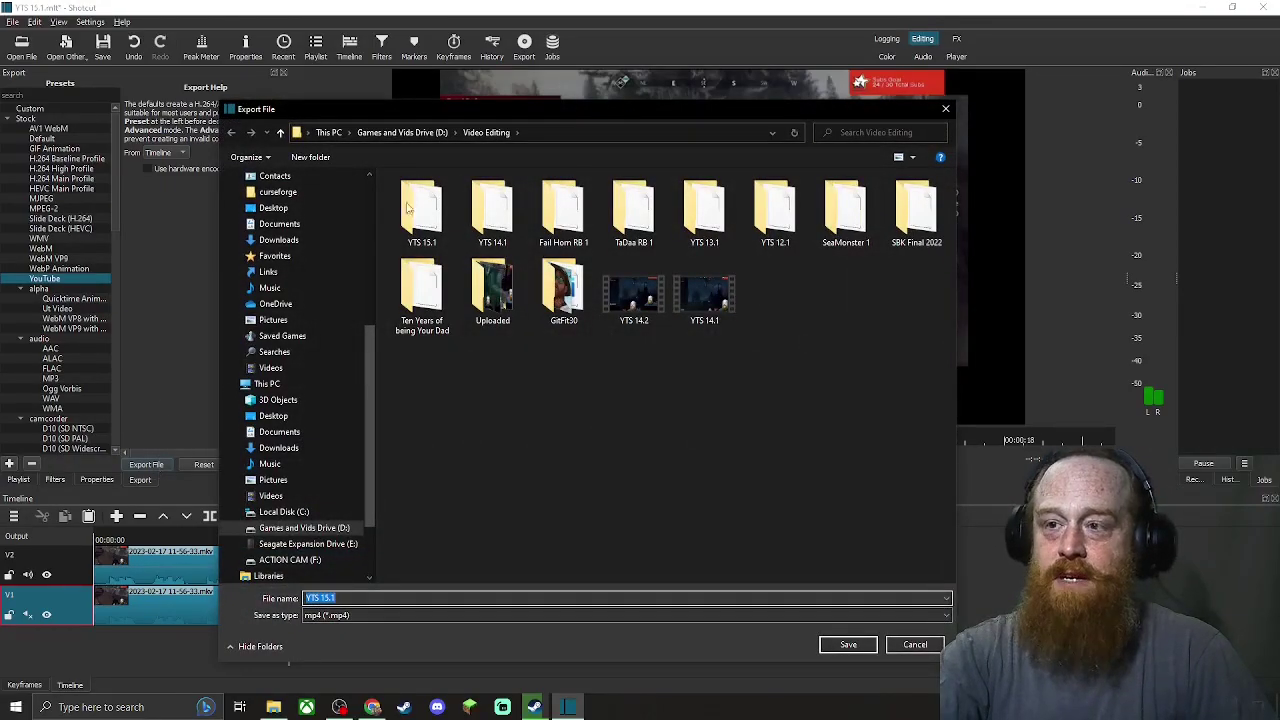
{"action": "left_click", "coordinate": [850, 644]}
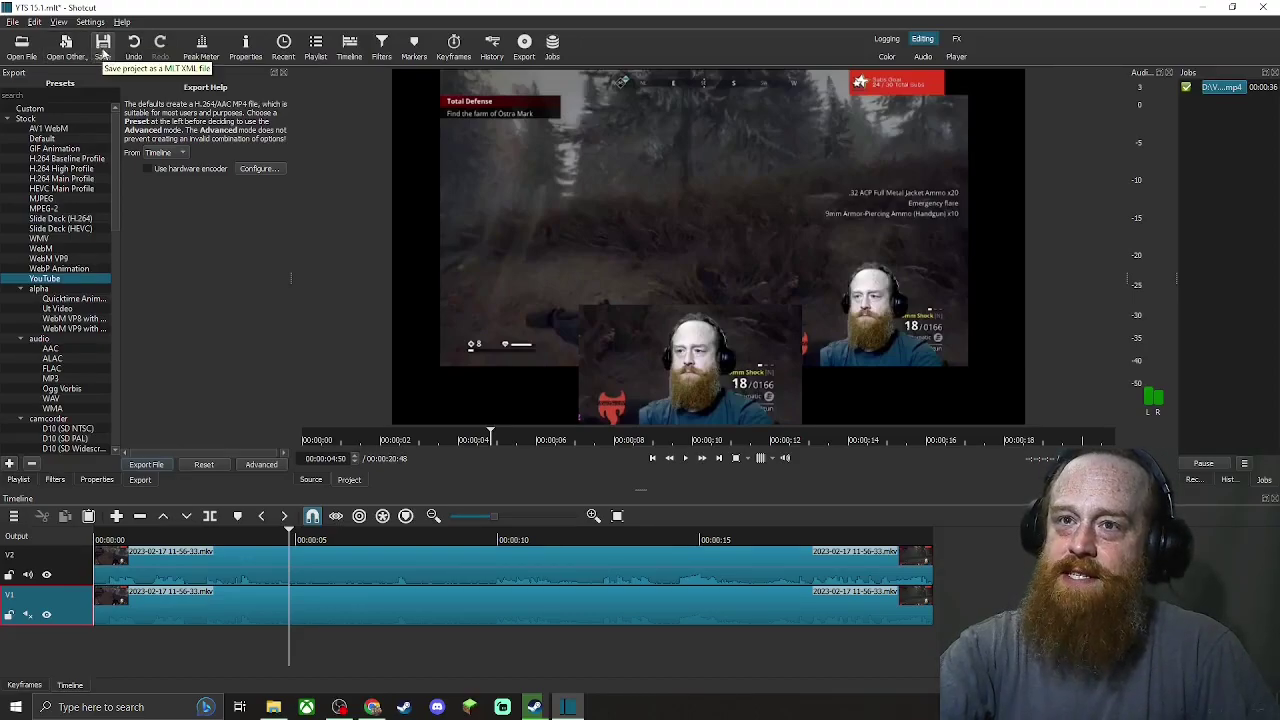
Save the project, and play the exported YTS 15.1 video from the Video Editing folder in File Explorer to check it
{"action": "left_click", "coordinate": [101, 48]}
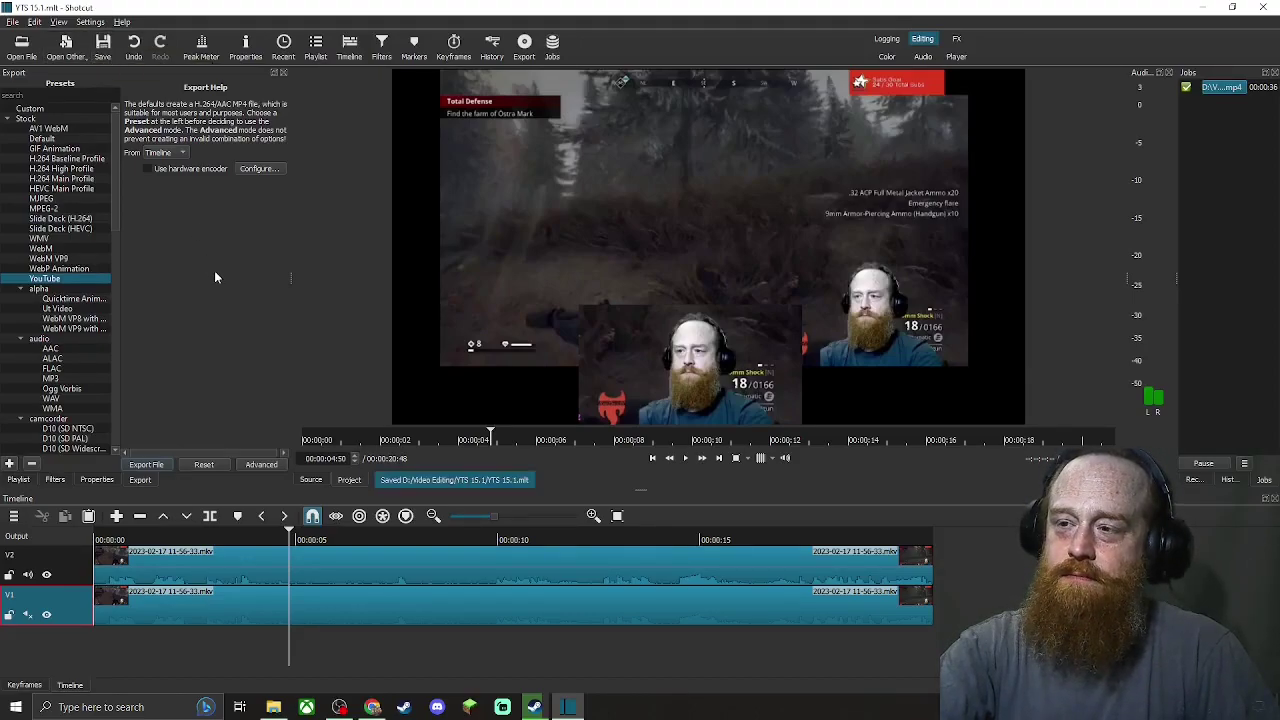
{"action": "left_click", "coordinate": [273, 707]}
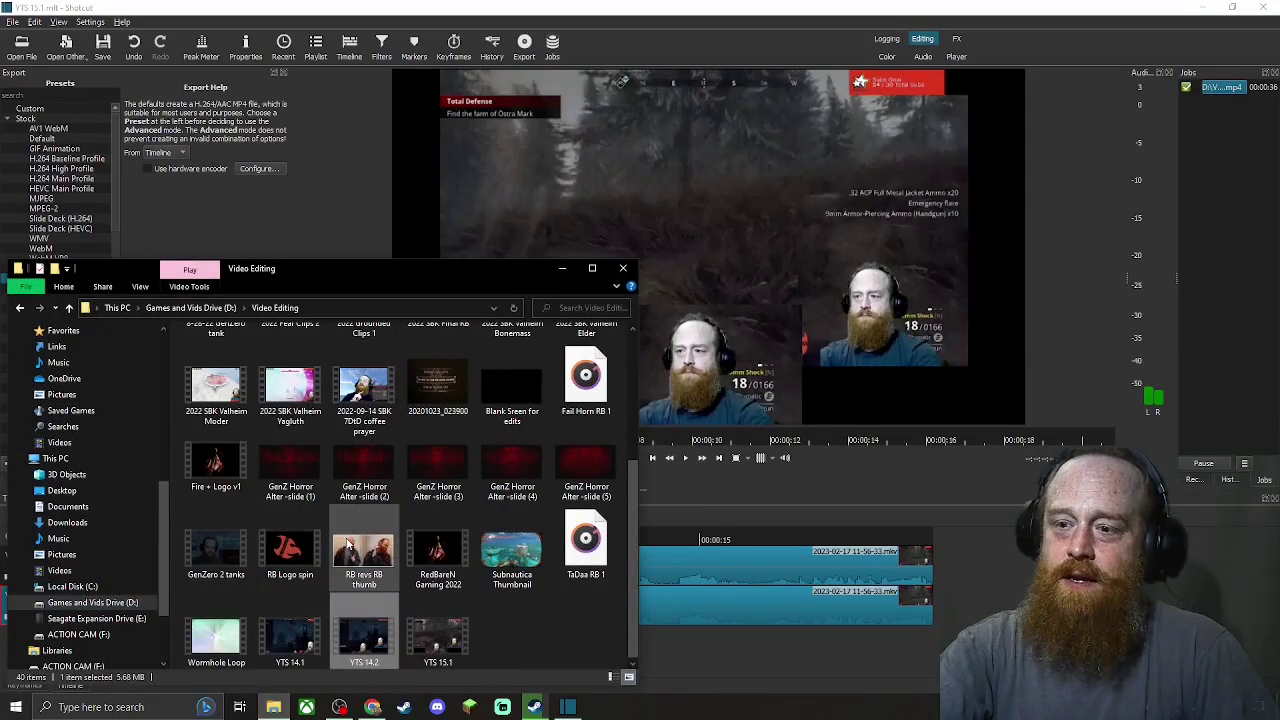
{"action": "left_click", "coordinate": [452, 638]}
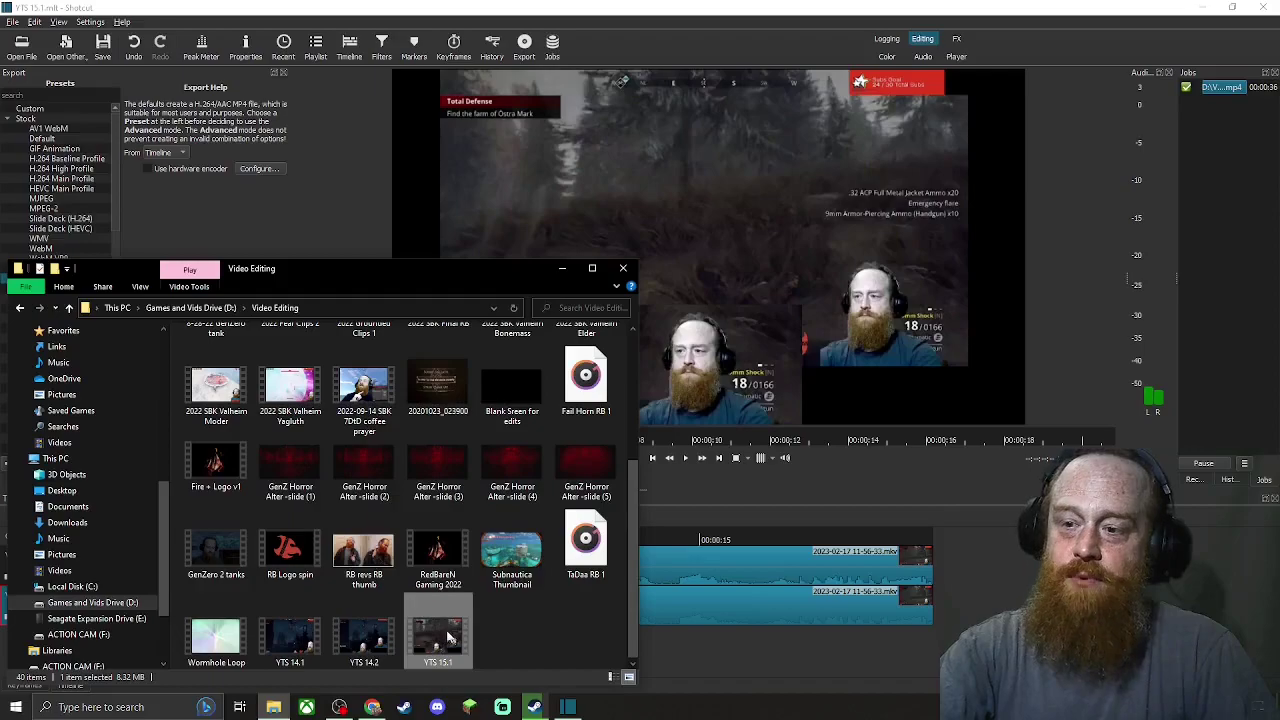
{"action": "double_click", "coordinate": [444, 630]}
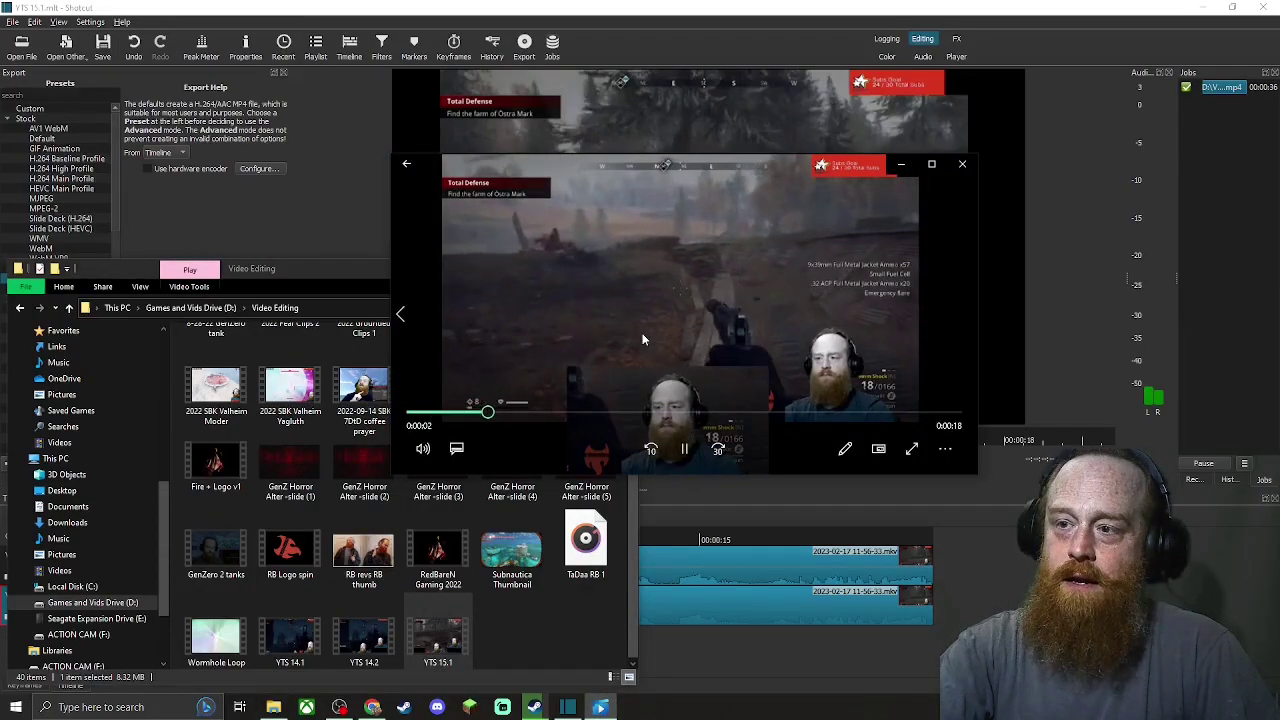
{"action": "left_click", "coordinate": [963, 164]}
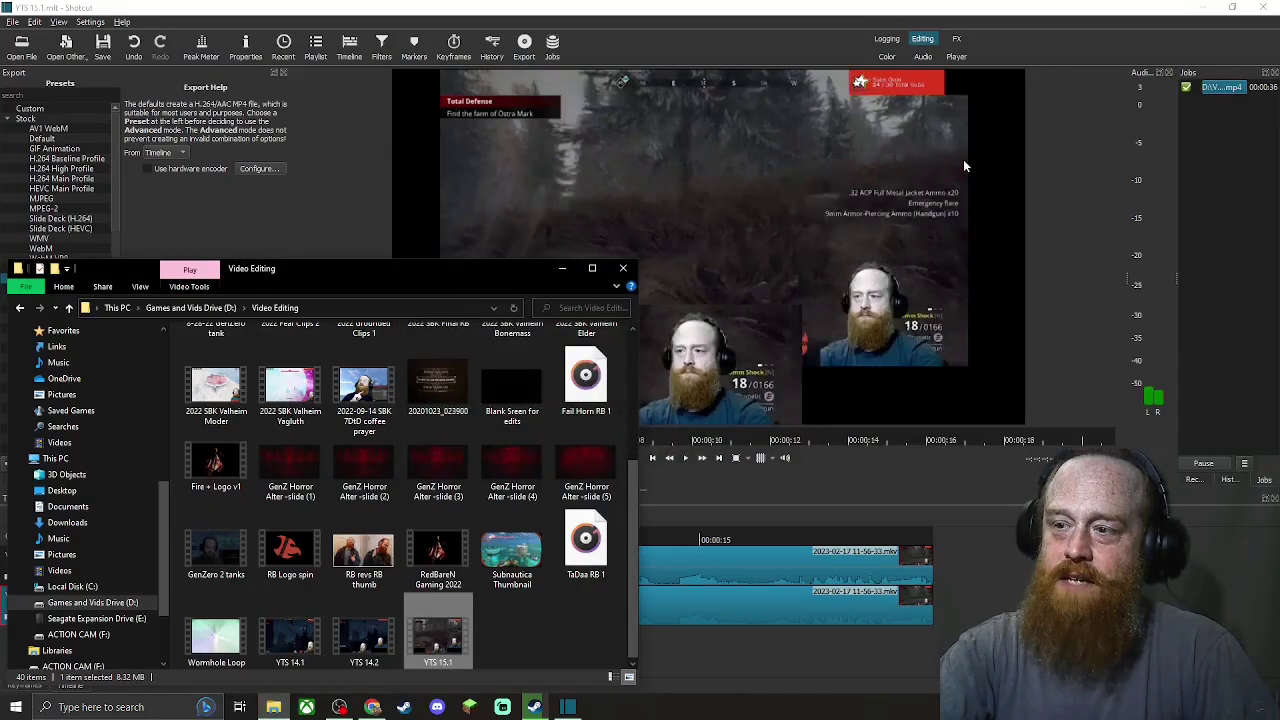
{"action": "left_click", "coordinate": [548, 615]}
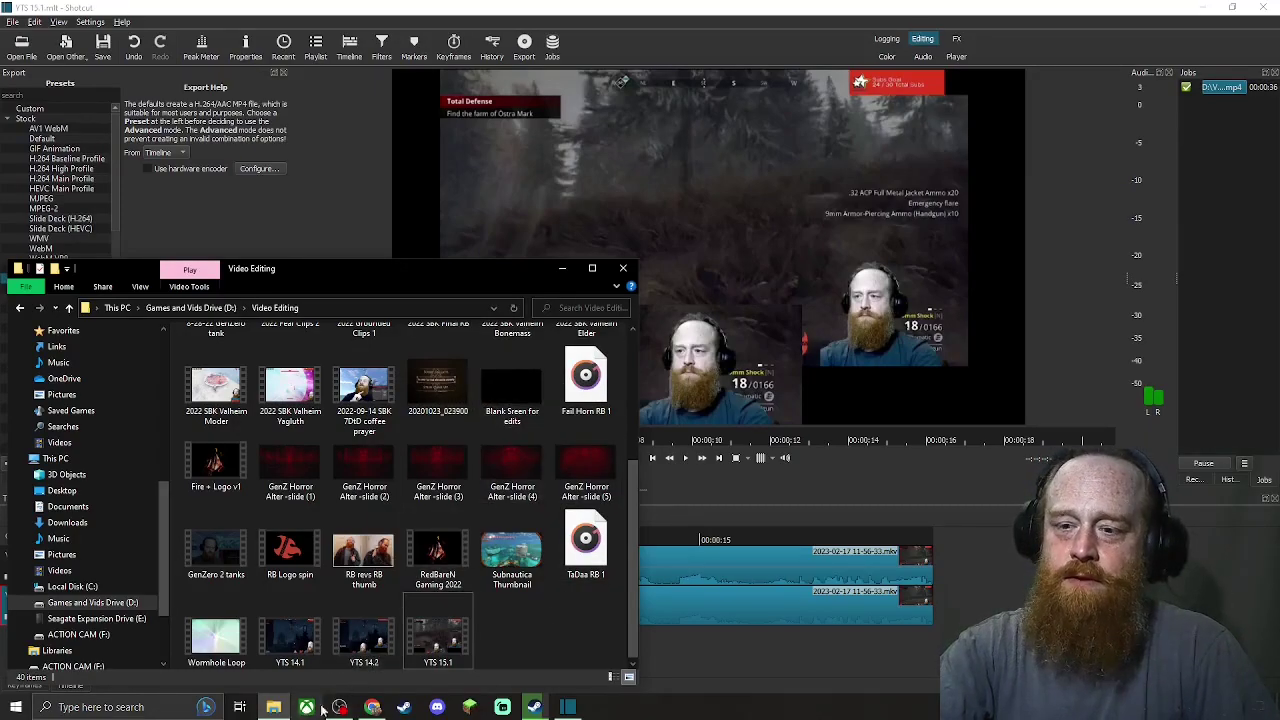
Switch to Google Drive in Chrome and upload the exported YTS 15.1 video to the Red Bare'N folder
{"action": "left_click", "coordinate": [372, 707]}
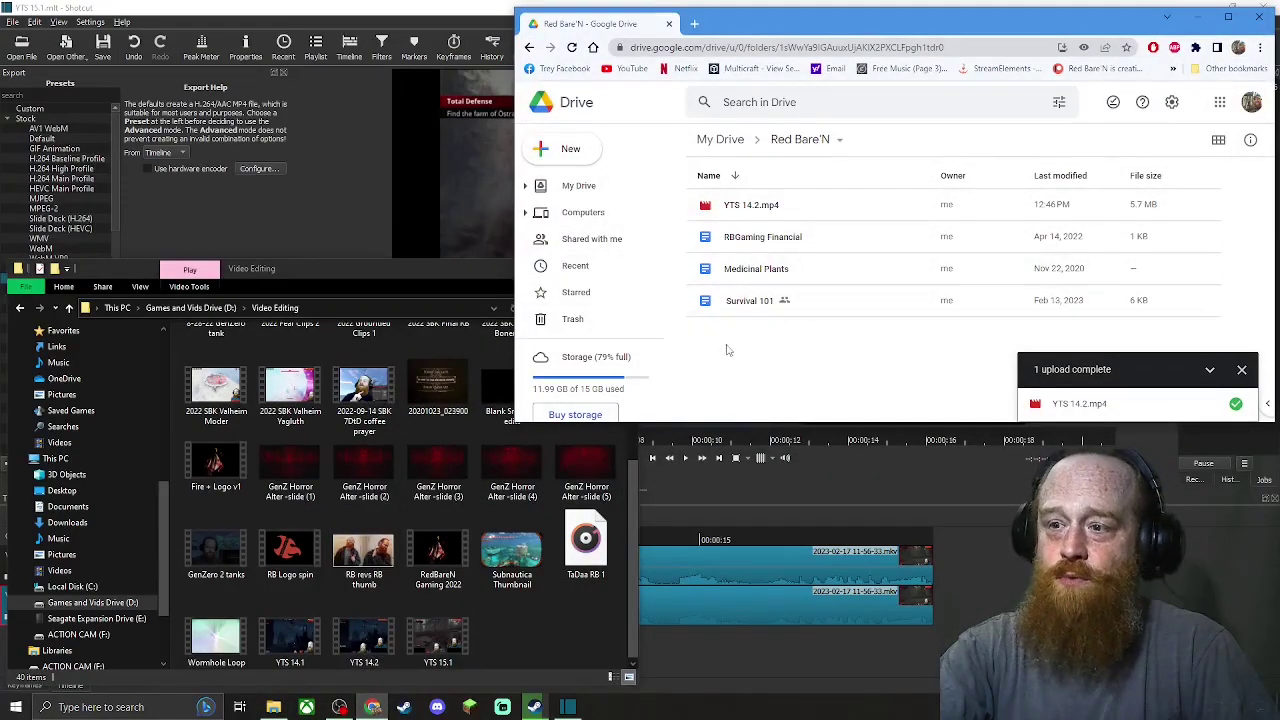
{"action": "left_click_drag", "start_coordinate": [435, 638], "coordinate": [869, 362]}
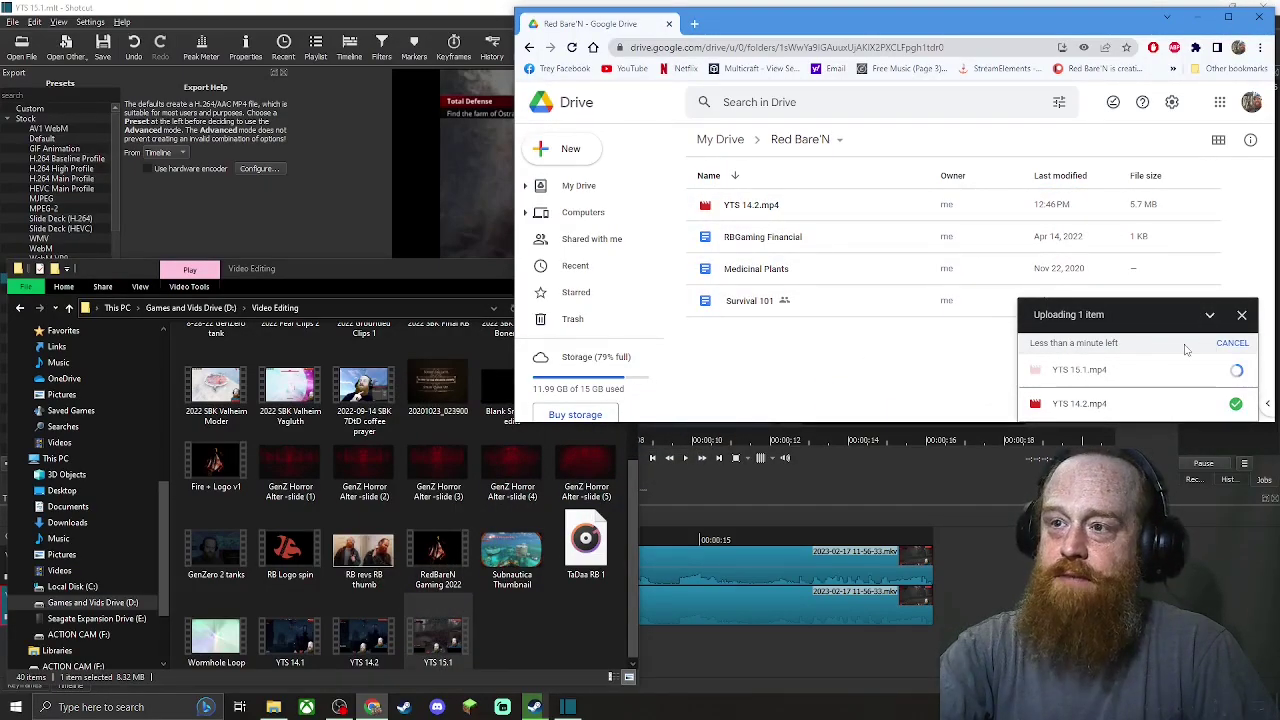
{"action": "left_click", "coordinate": [1239, 336]}
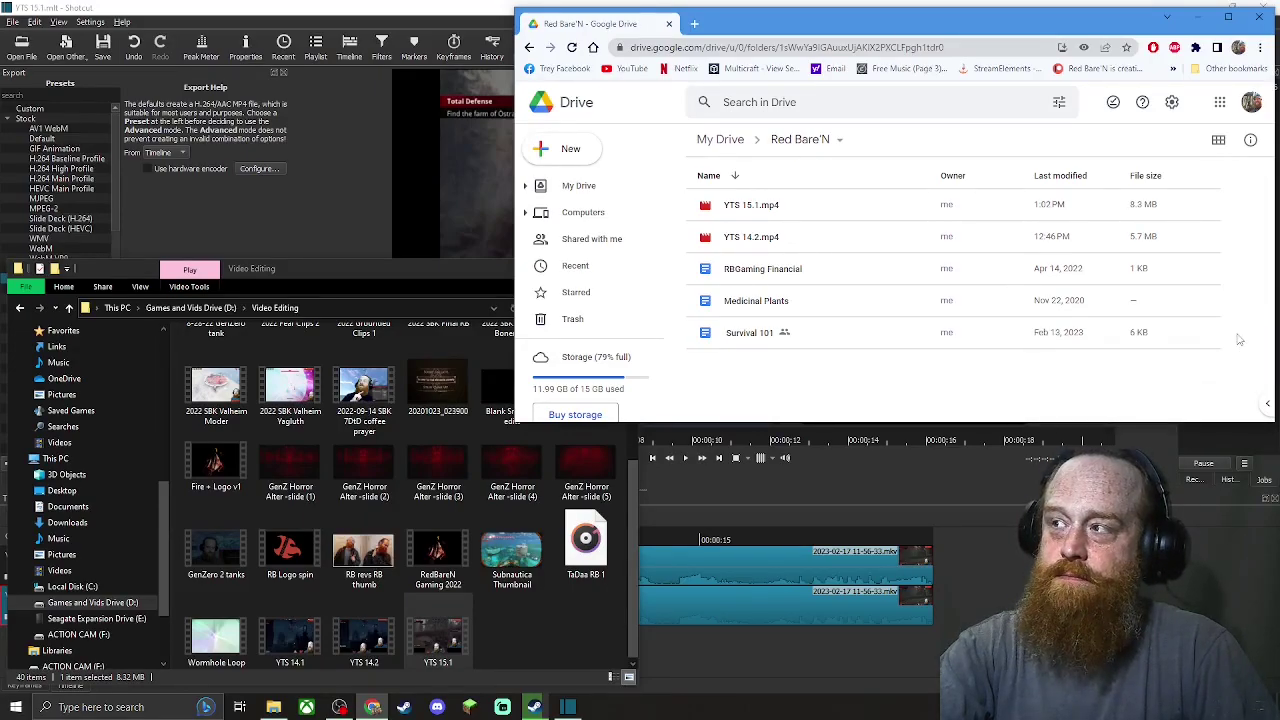
Minimize the Google Drive and Video Editing folder windows, and close Shotcut
{"action": "left_click", "coordinate": [1197, 17]}
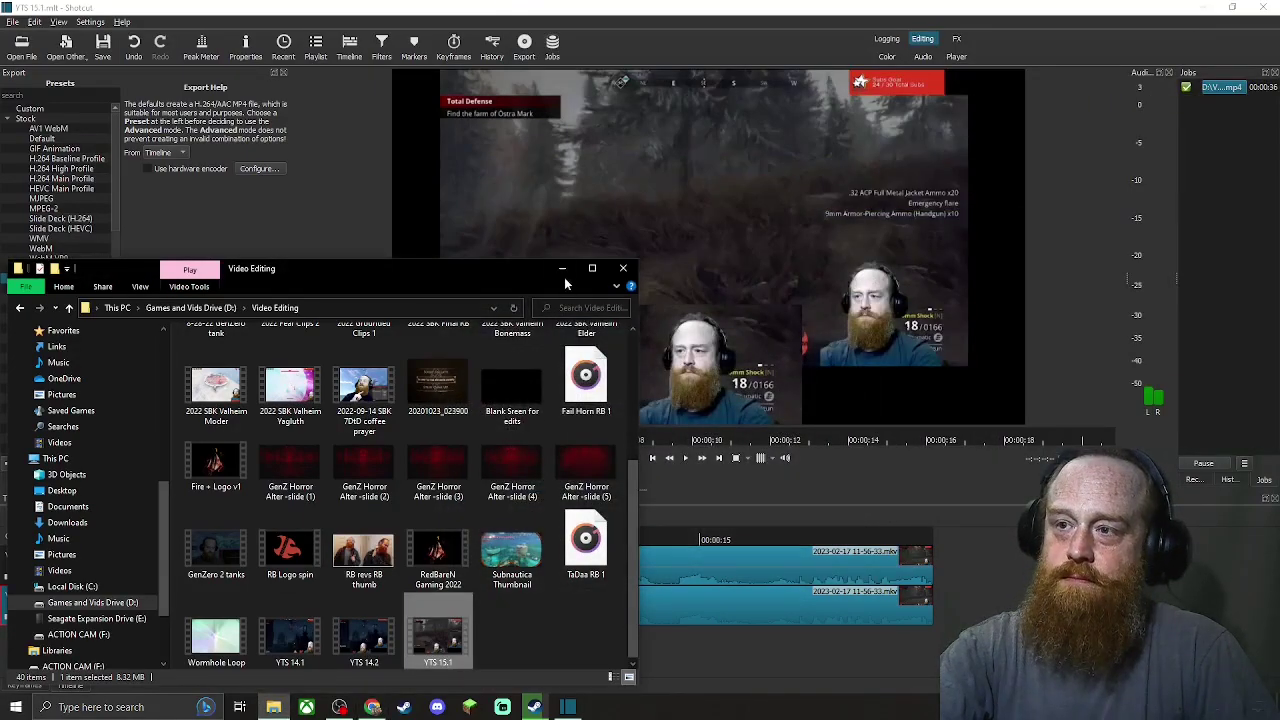
{"action": "left_click", "coordinate": [559, 268]}
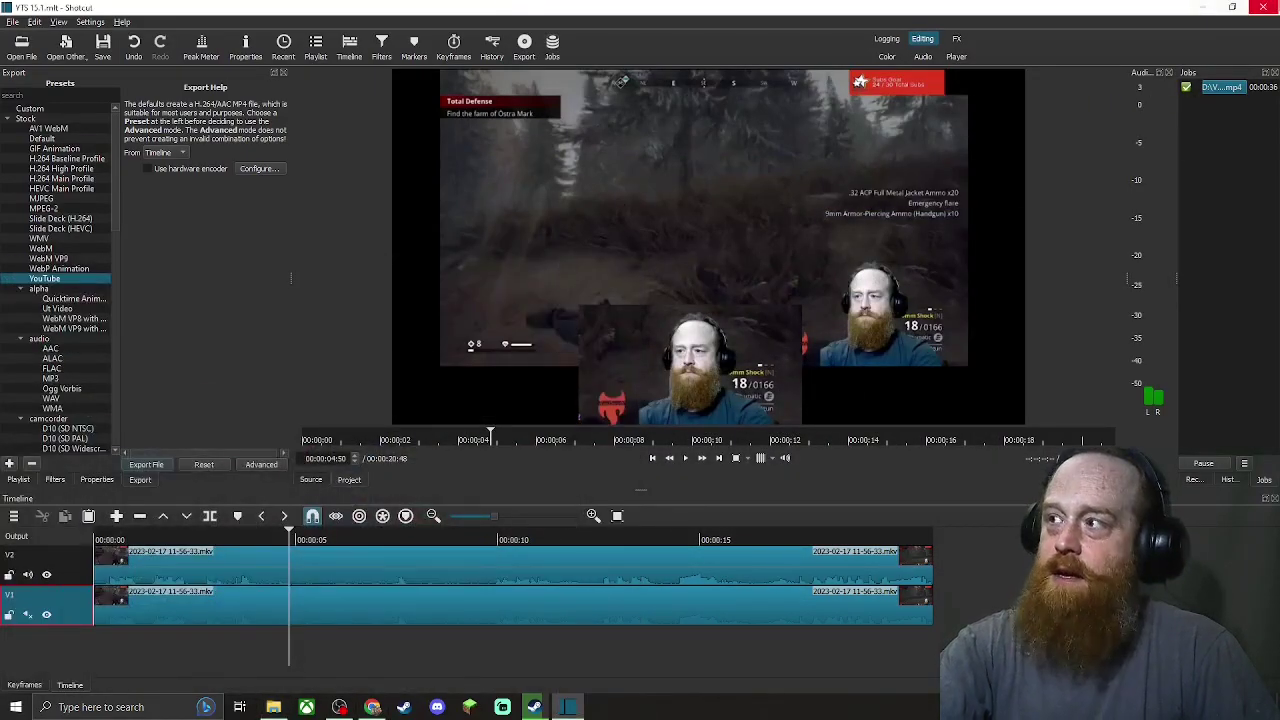
{"action": "left_click", "coordinate": [1262, 8]}
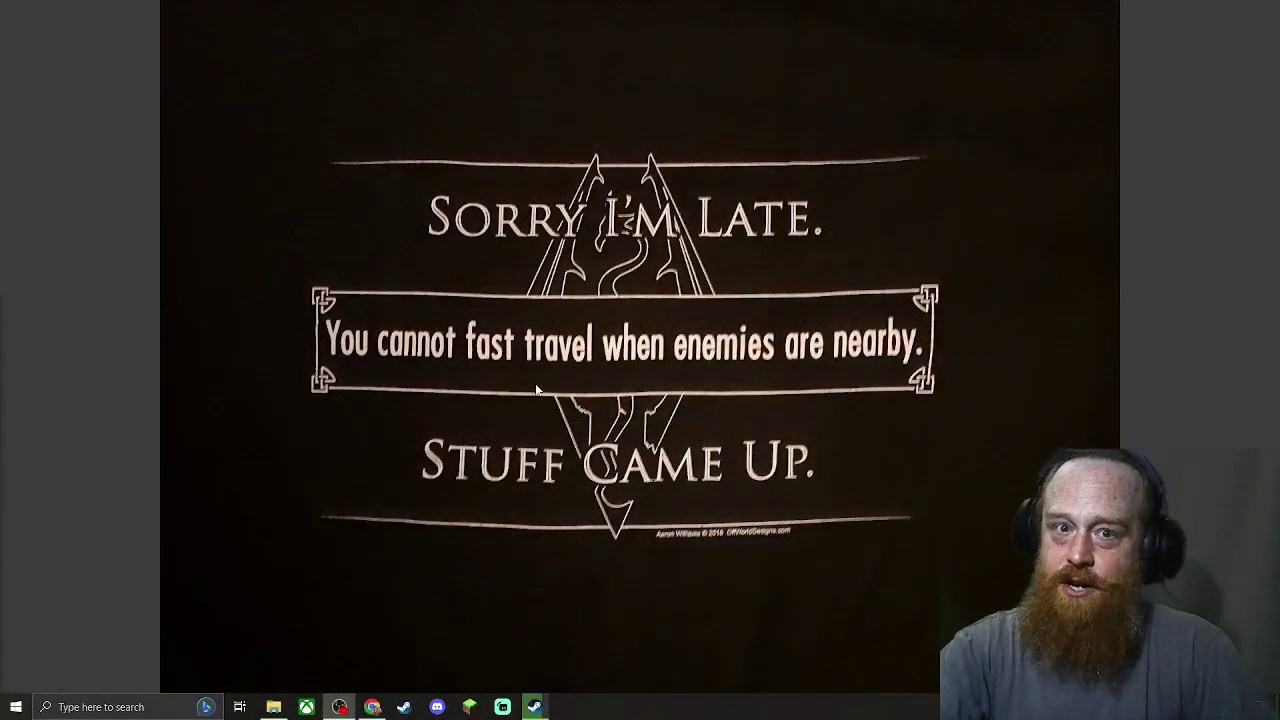